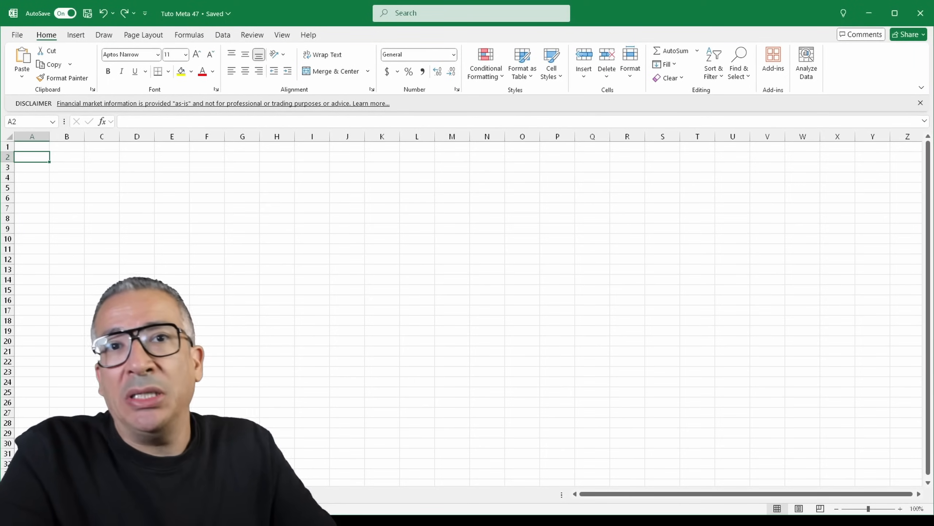
- Enter "tesla" in cell B2 and reselect that cell
text(tesla)
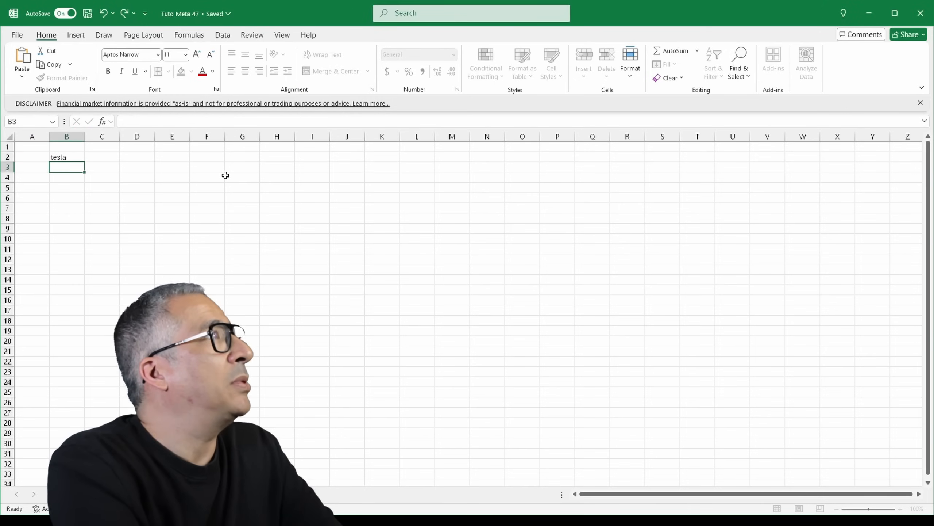
key(Return)
click(61, 156)
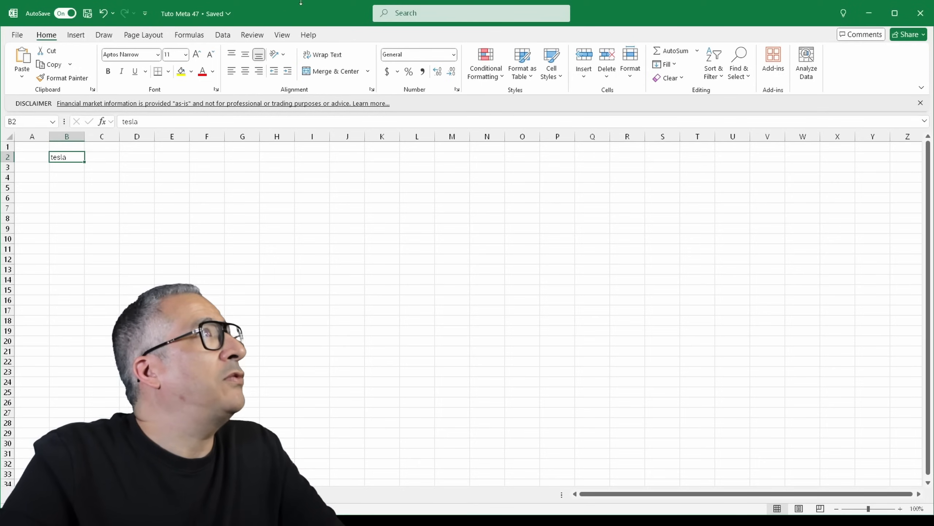
- Convert B2 to the Stocks data type, matched to TESLA, INC. on the Nasdaq Stock Market (TSLA), and autofit column B
click(226, 36)
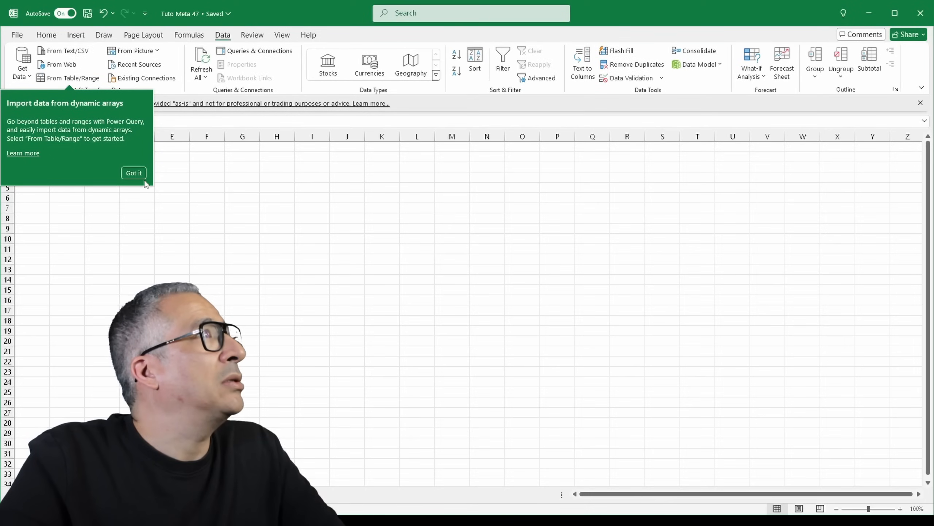
click(133, 173)
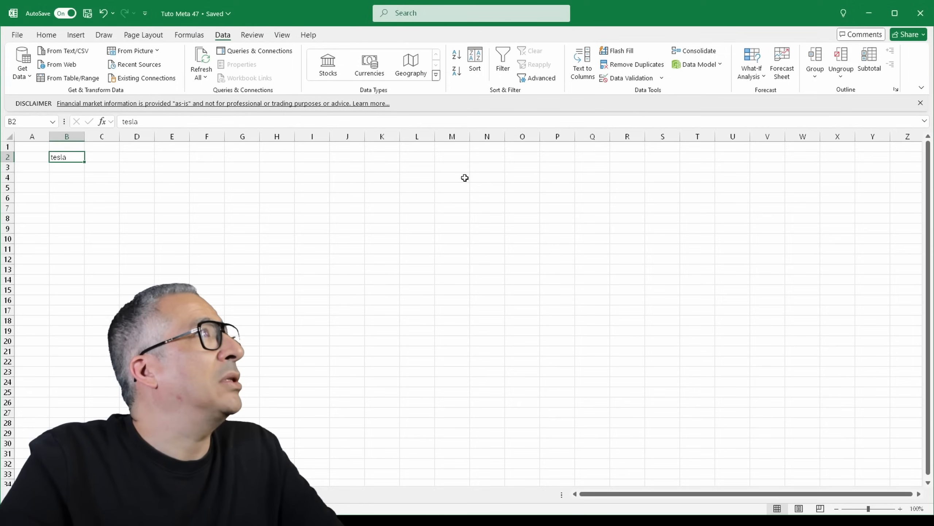
click(322, 75)
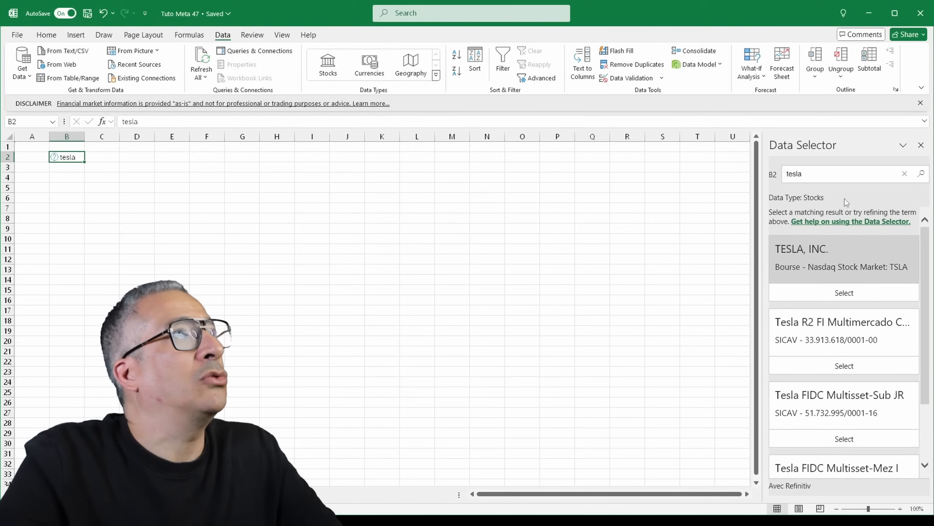
mouse_move(926, 253)
mouse_down()
mouse_move(929, 355)
mouse_move(922, 254)
mouse_up()
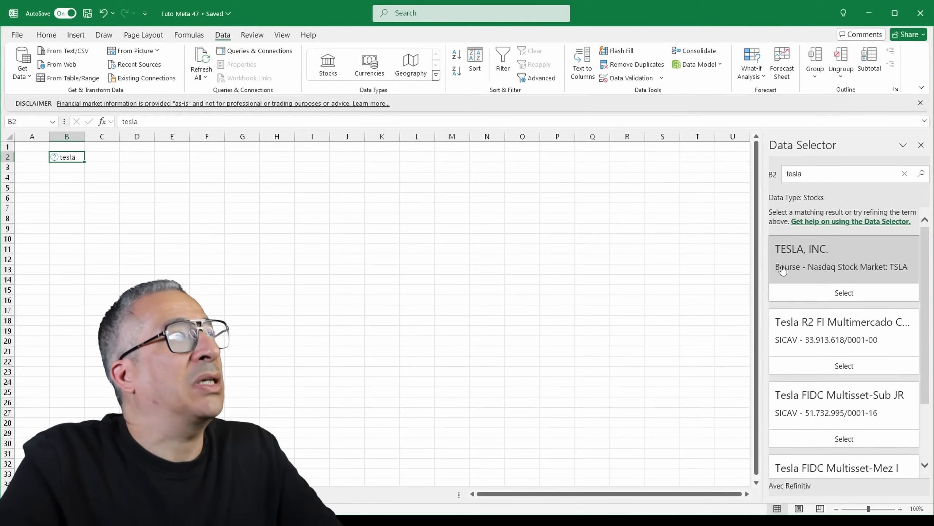
click(845, 292)
click(286, 225)
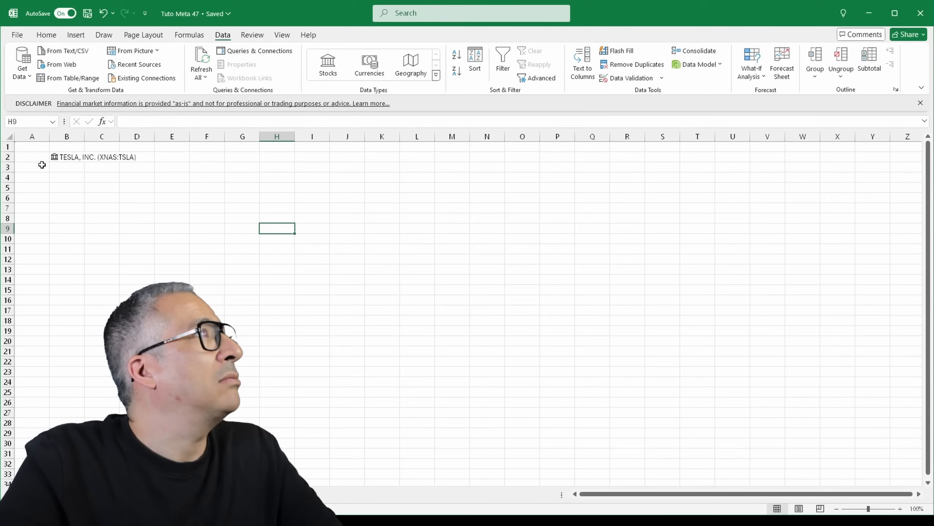
double_click(84, 136)
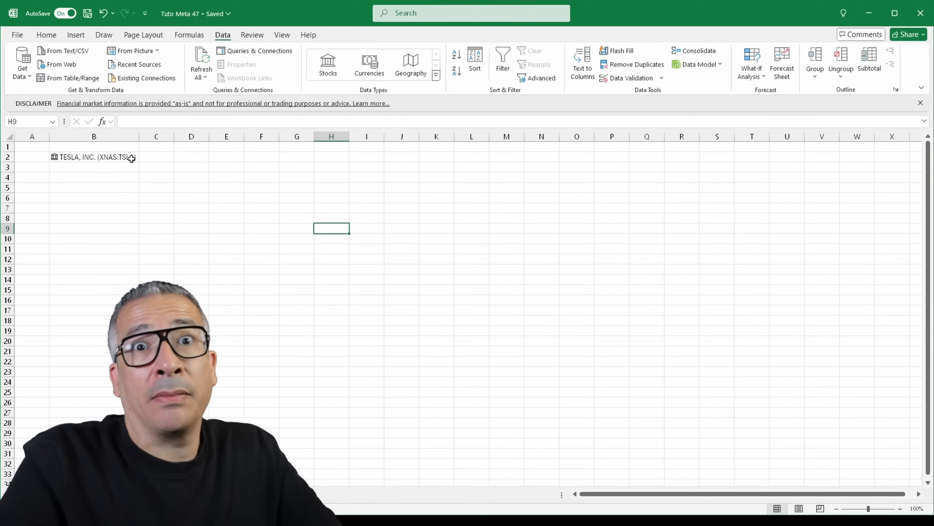
- Examine the Tesla stock card in B2, from the price fields through volume, market capitalisation and P/E to the company description
click(49, 158)
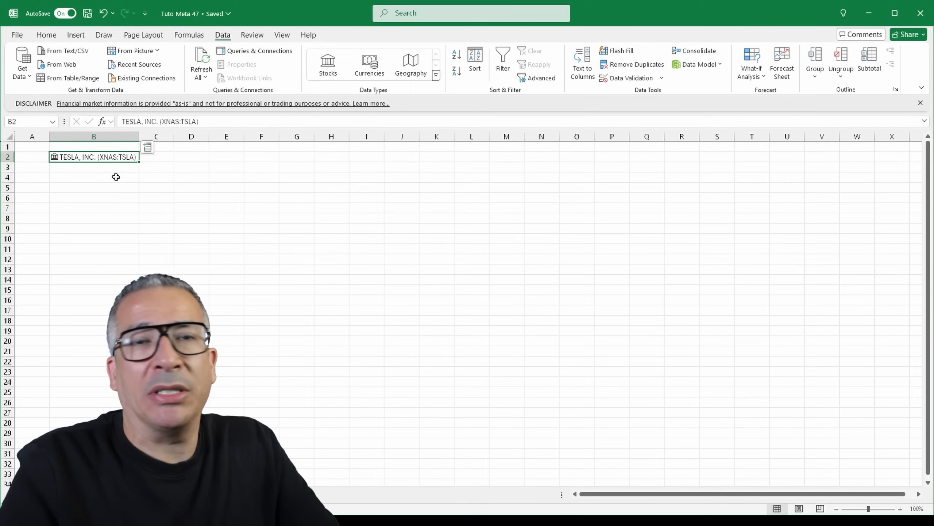
click(110, 166)
click(105, 155)
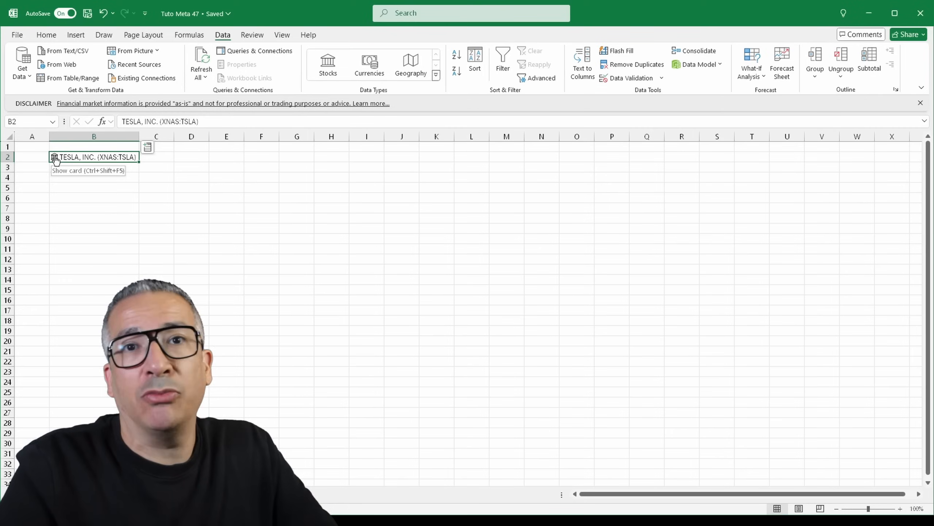
click(54, 157)
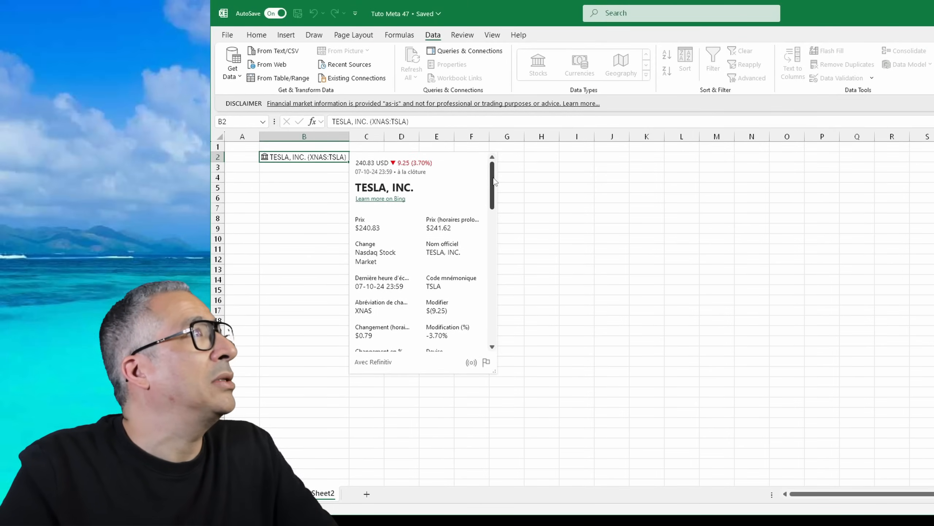
mouse_move(494, 181)
mouse_down()
mouse_move(486, 211)
mouse_move(493, 317)
mouse_move(488, 182)
mouse_up()
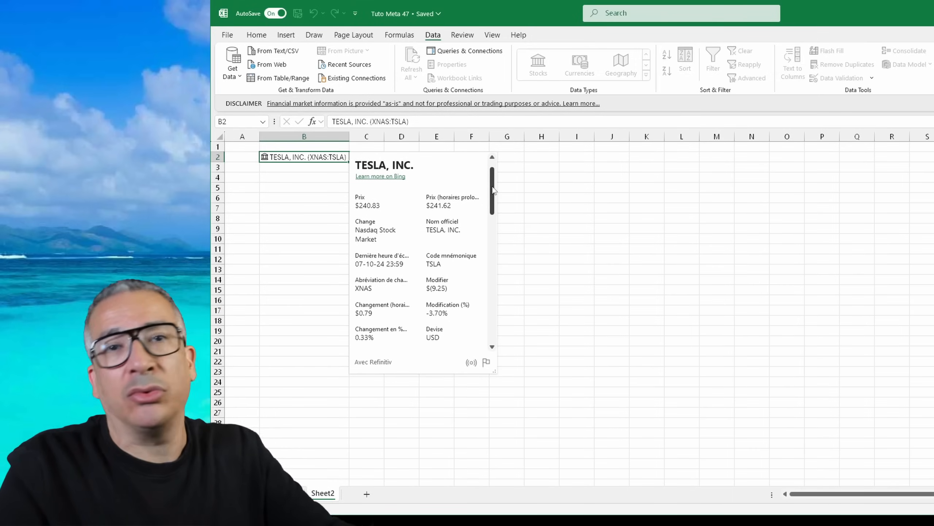
drag(493, 190, 493, 176)
mouse_move(354, 231)
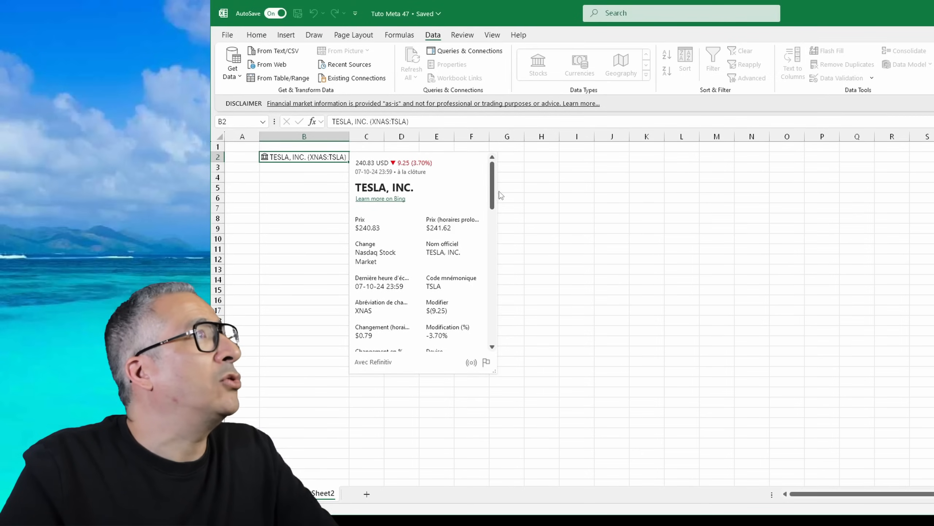
scroll(405, 220, down, 3)
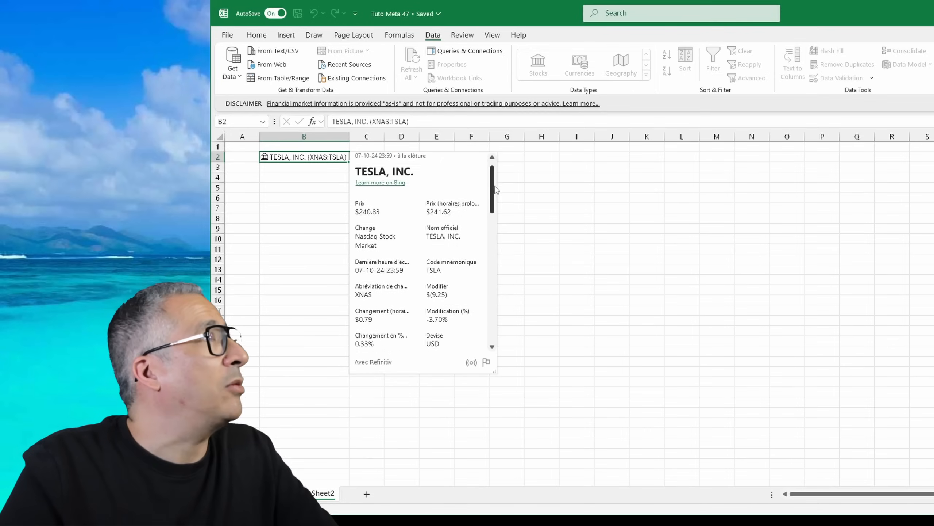
mouse_move(359, 188)
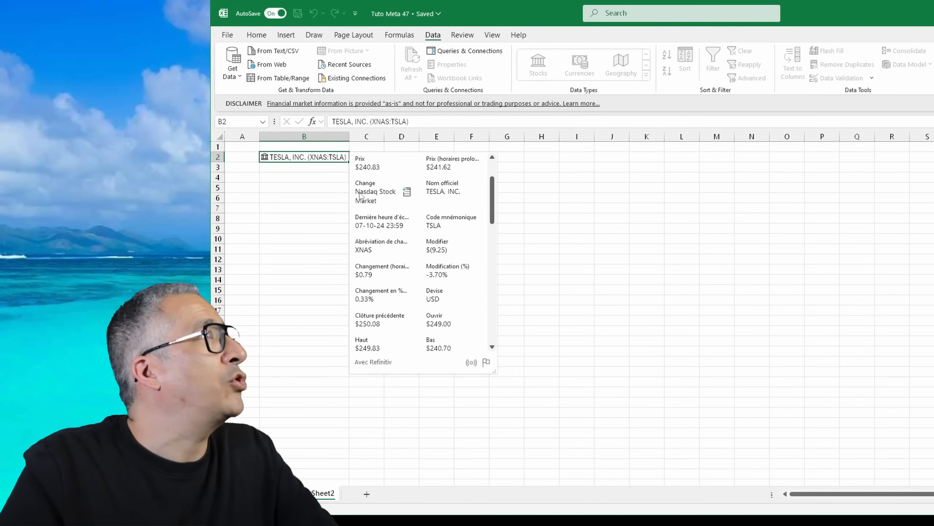
drag(495, 202, 493, 213)
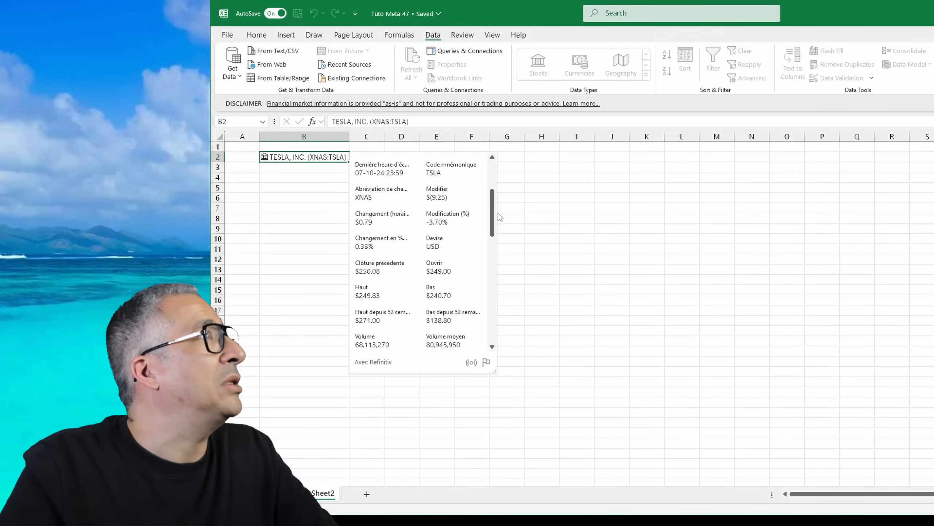
scroll(495, 215, down, 2)
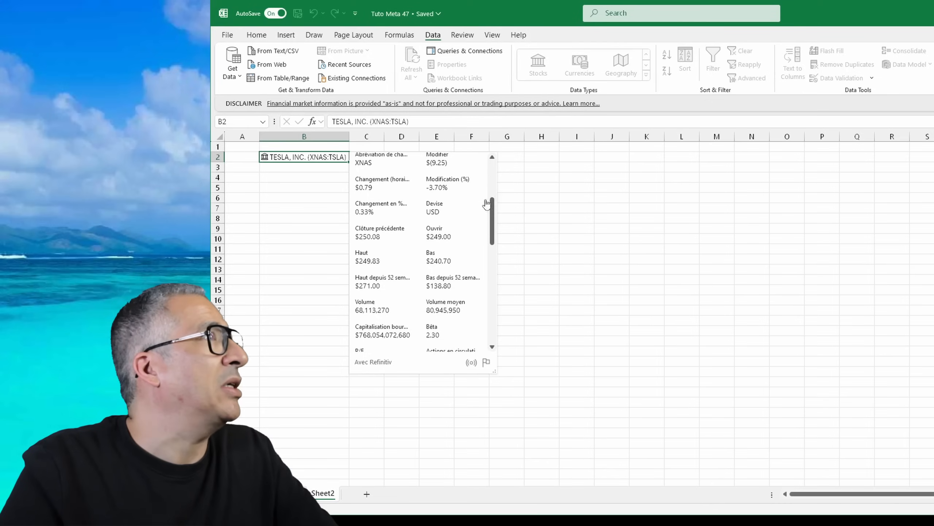
scroll(445, 221, up, 1)
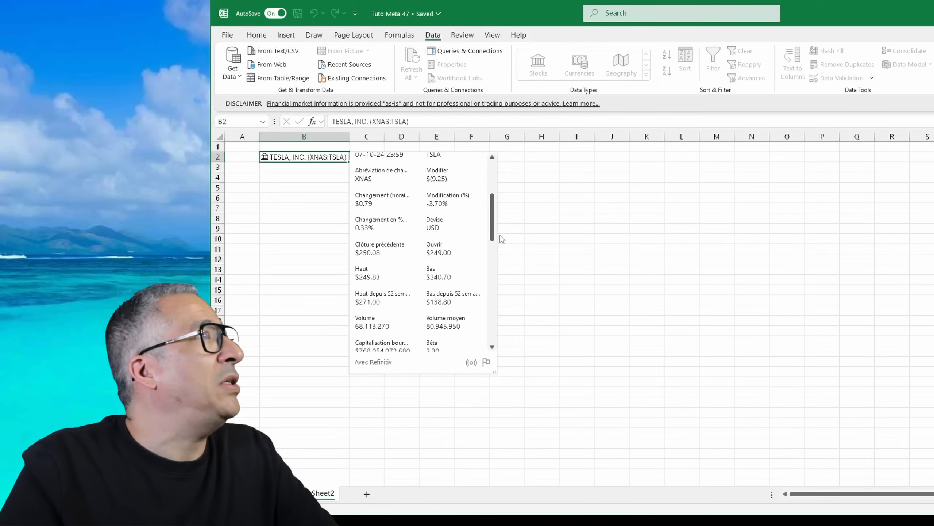
scroll(495, 231, down, 2)
scroll(495, 231, down, 3)
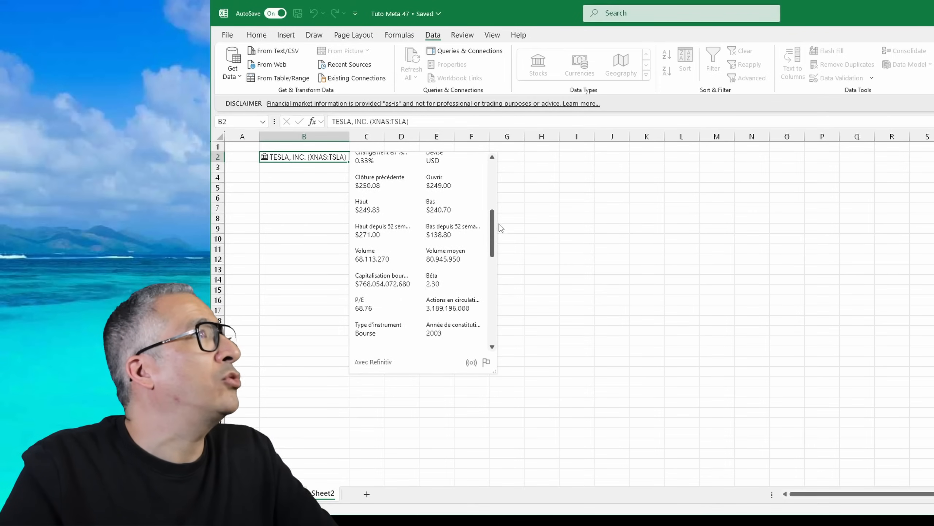
drag(492, 225, 493, 237)
scroll(492, 238, up, 2)
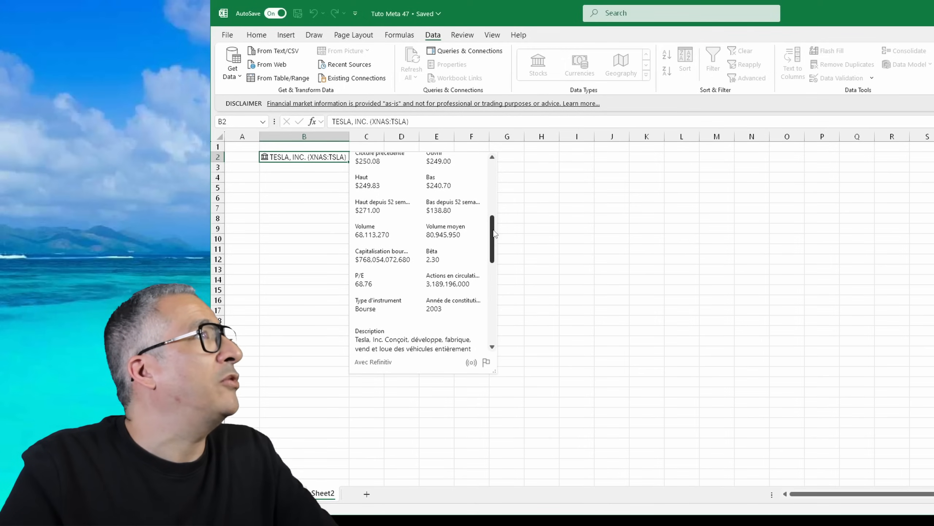
scroll(493, 233, up, 1)
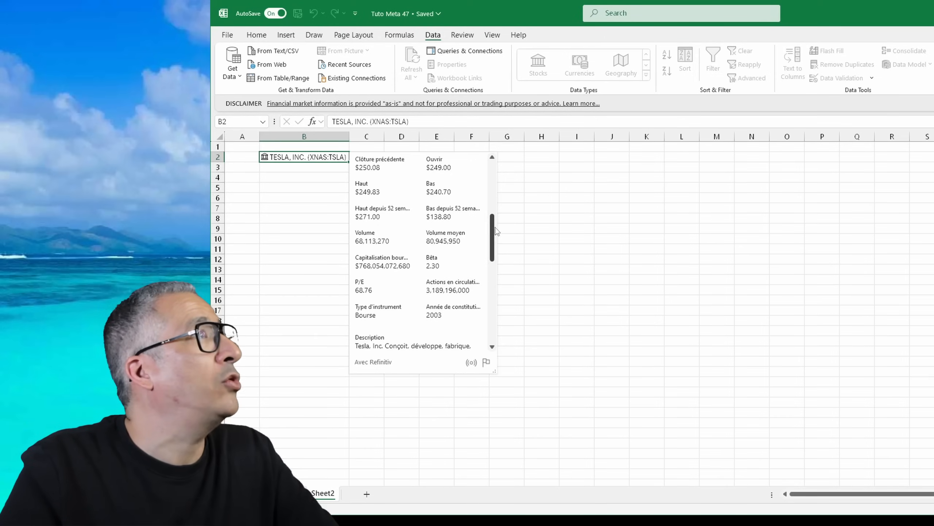
scroll(493, 233, down, 3)
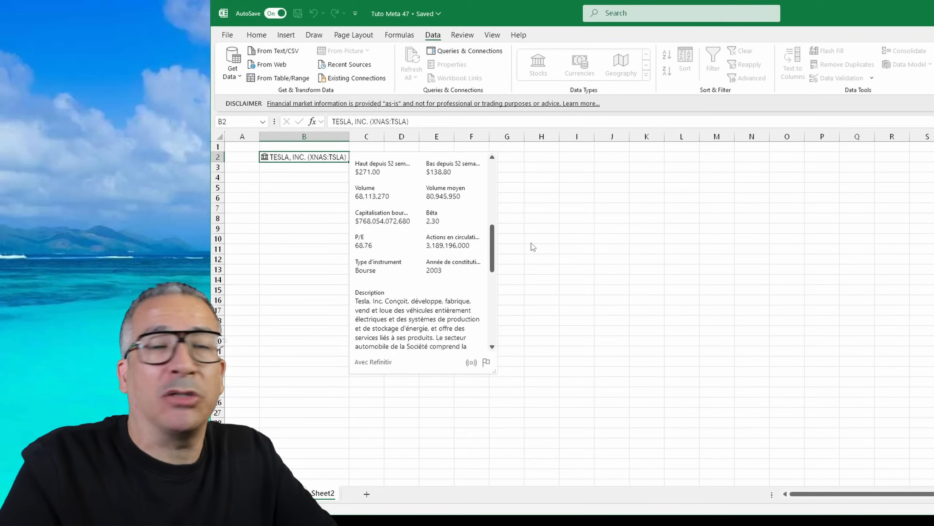
click(293, 160)
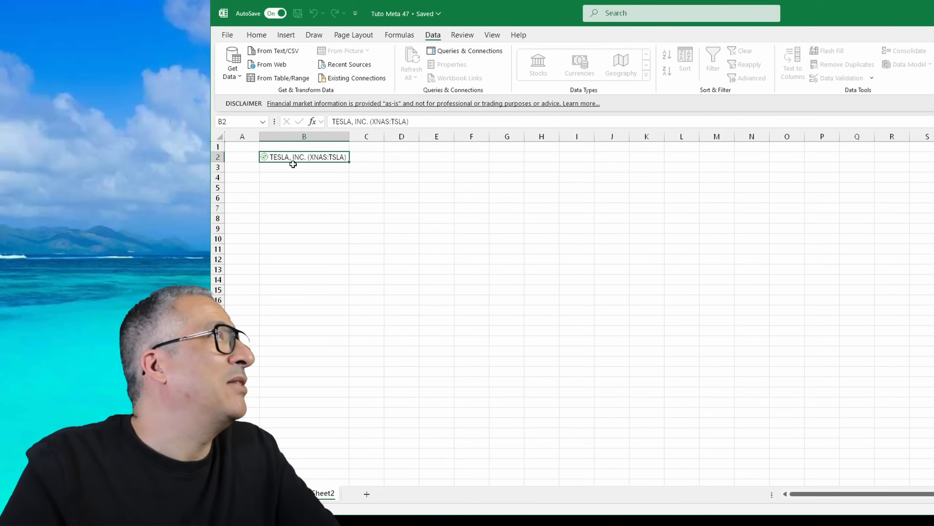
click(460, 176)
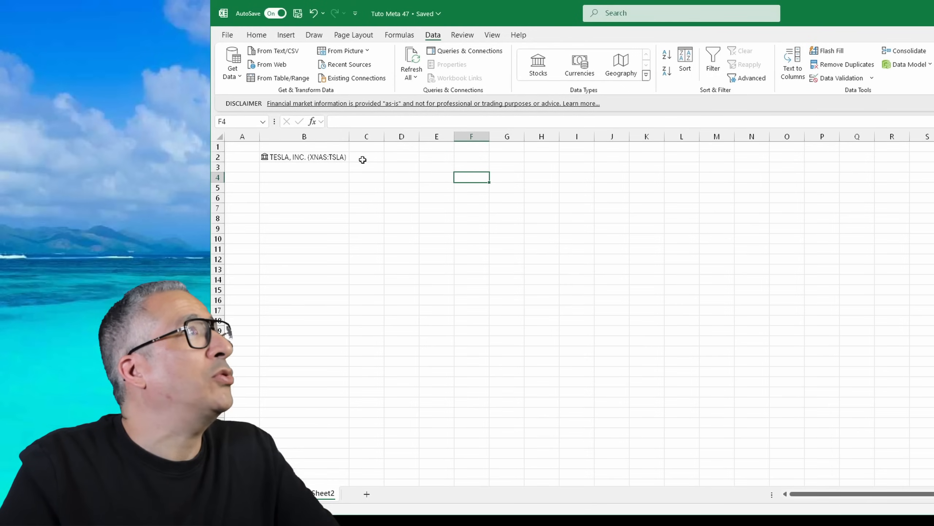
- Enter the header "daily price" in cell C1
click(371, 146)
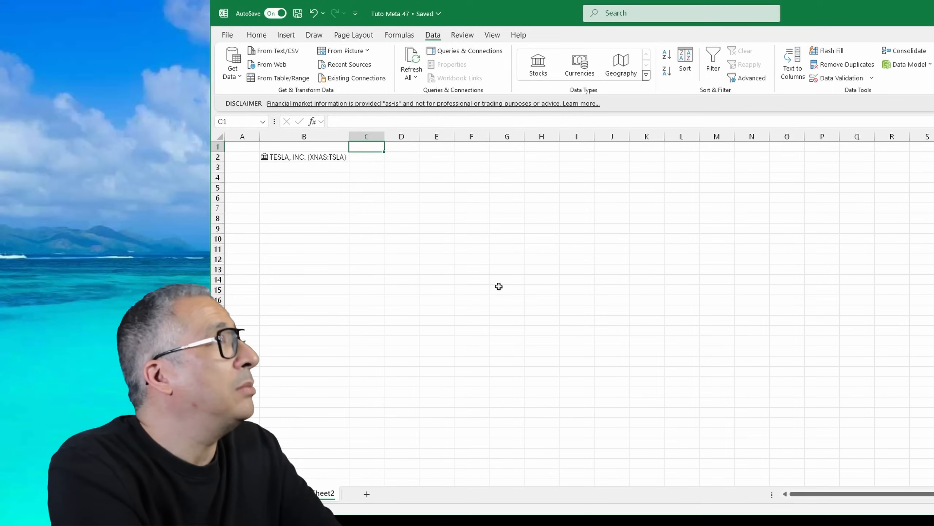
text(stock price)
key(BackSpace)
key(BackSpace)
key(BackSpace)
key(BackSpace)
key(BackSpace)
key(BackSpace)
key(BackSpace)
key(BackSpace)
key(BackSpace)
key(BackSpace)
text(daily price)
key(Return)
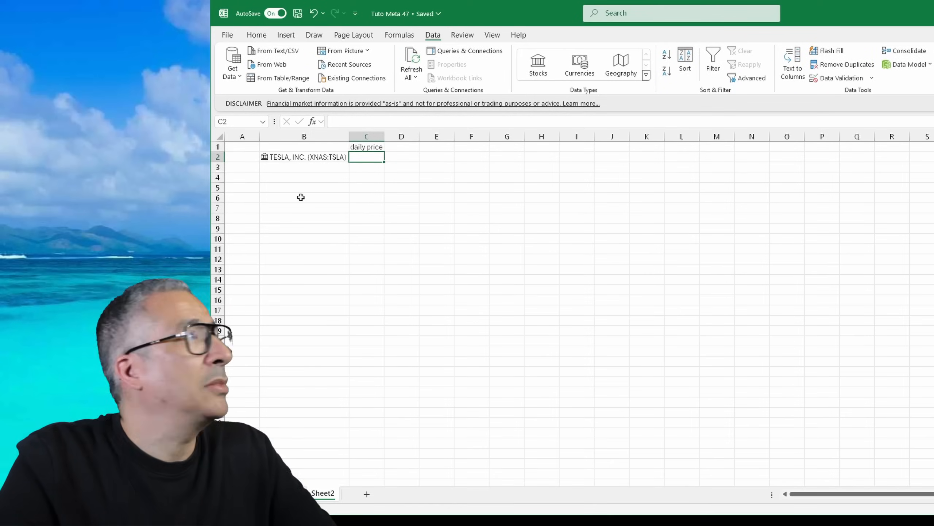
- Extract the Prix field from the Tesla stock card in B2 into cell C2
click(264, 158)
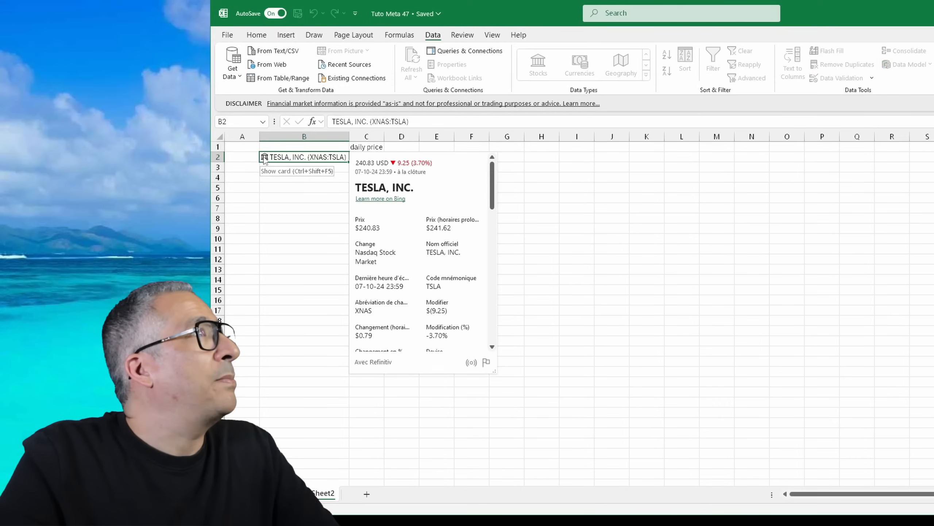
mouse_move(362, 229)
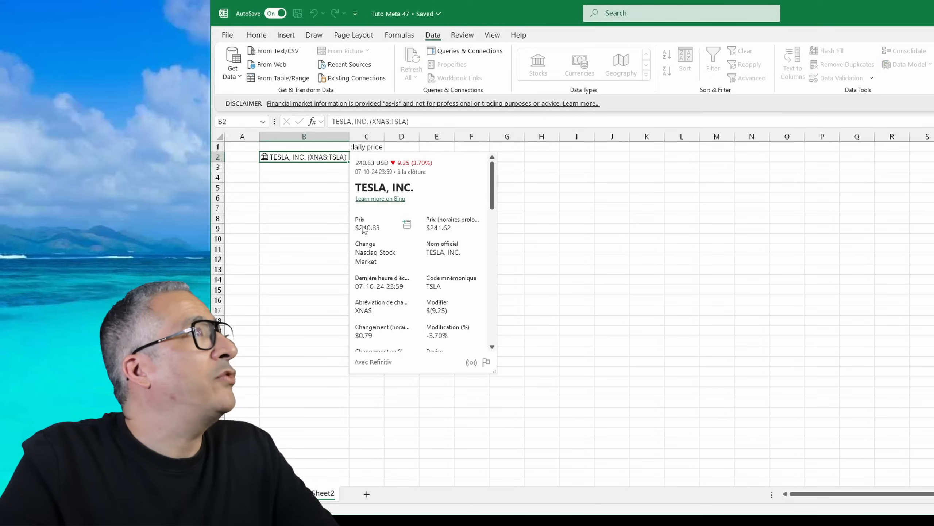
click(407, 225)
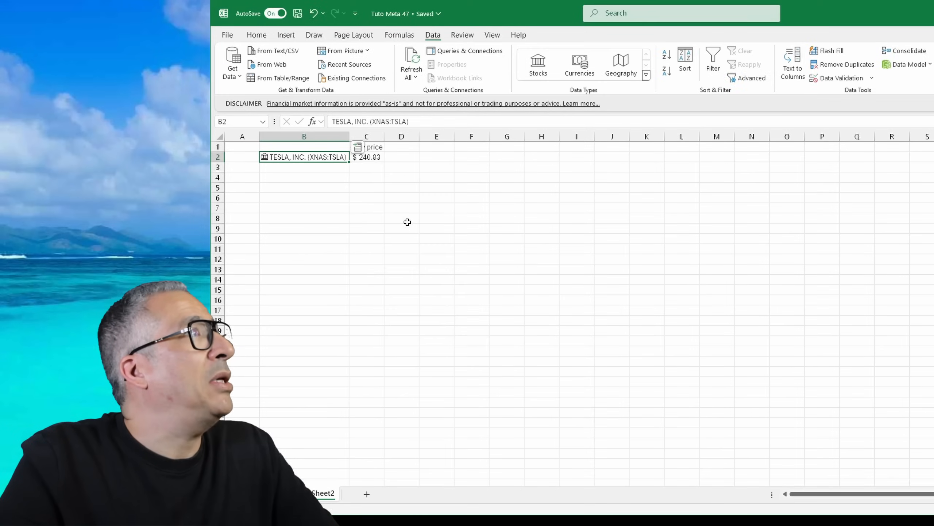
click(540, 214)
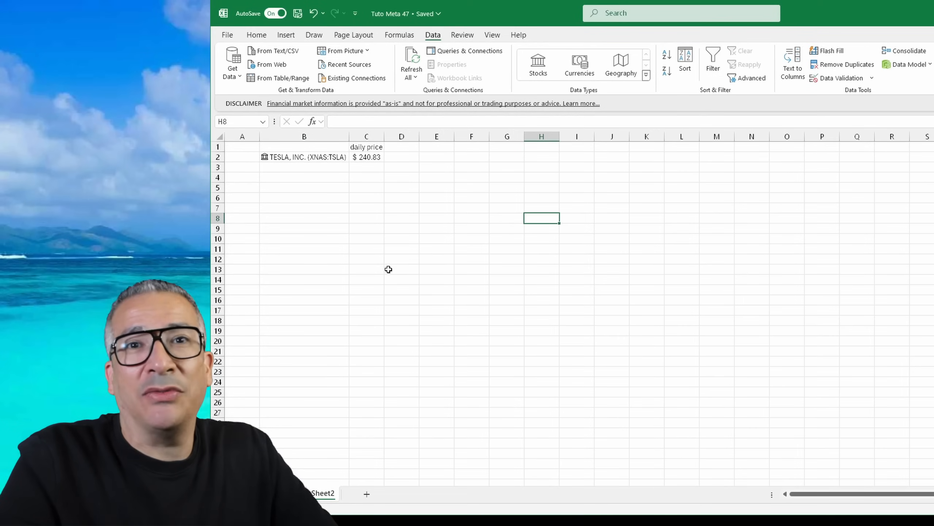
- Enter the header "daily %" in cell D1
click(404, 148)
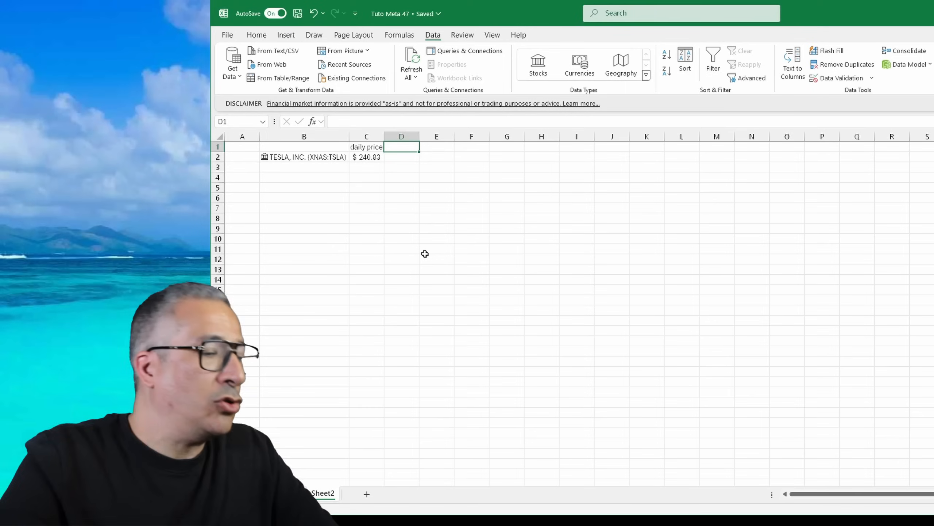
text(daily %)
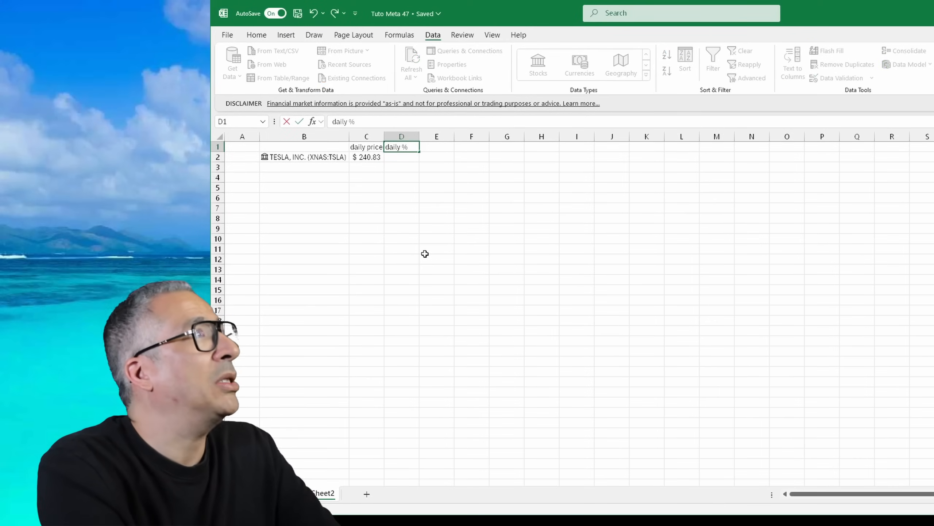
key(Return)
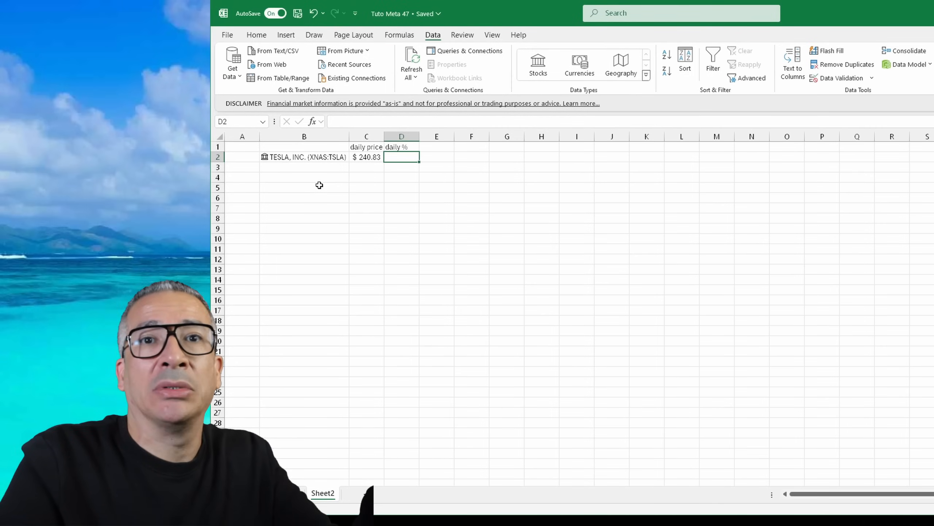
- Extract the Modification (%) field from the Tesla stock card in B2 into cell D2
click(265, 157)
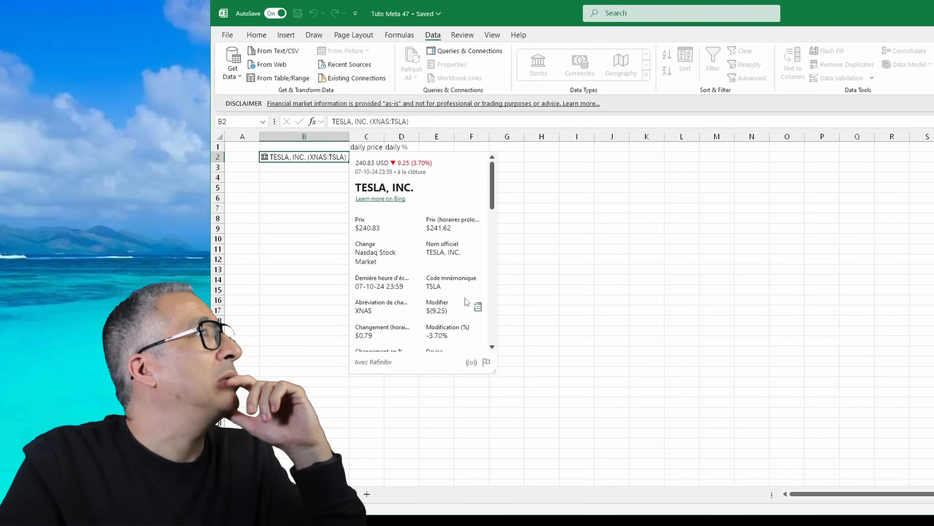
scroll(467, 313, down, 2)
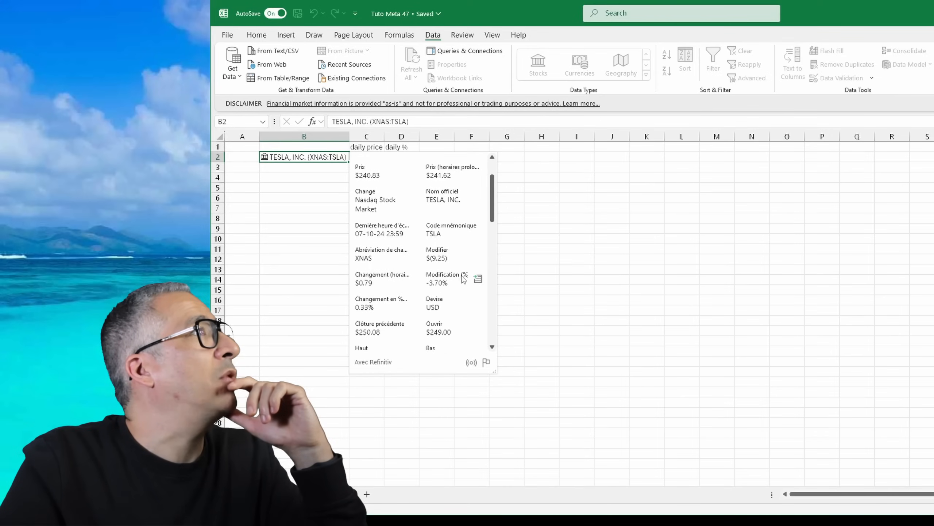
click(479, 281)
click(612, 240)
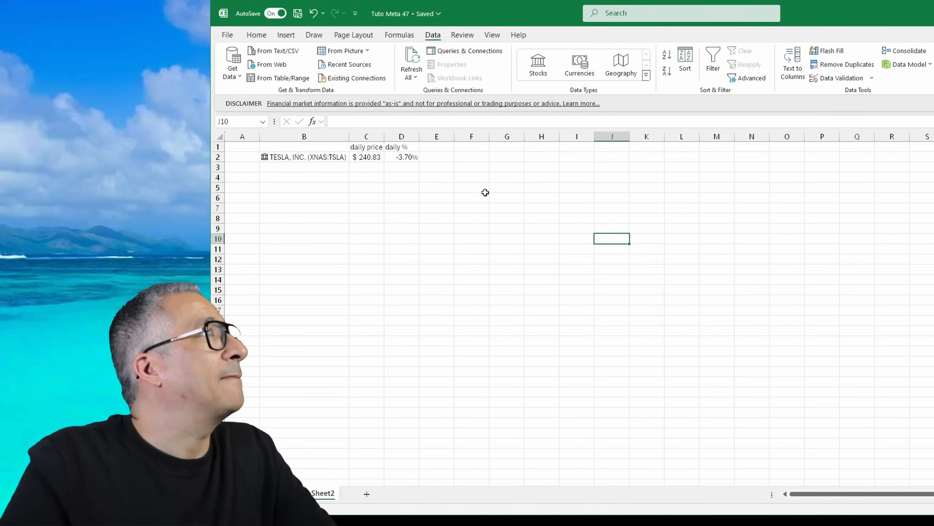
- Enter the header "52 w low" in cell E1
click(443, 146)
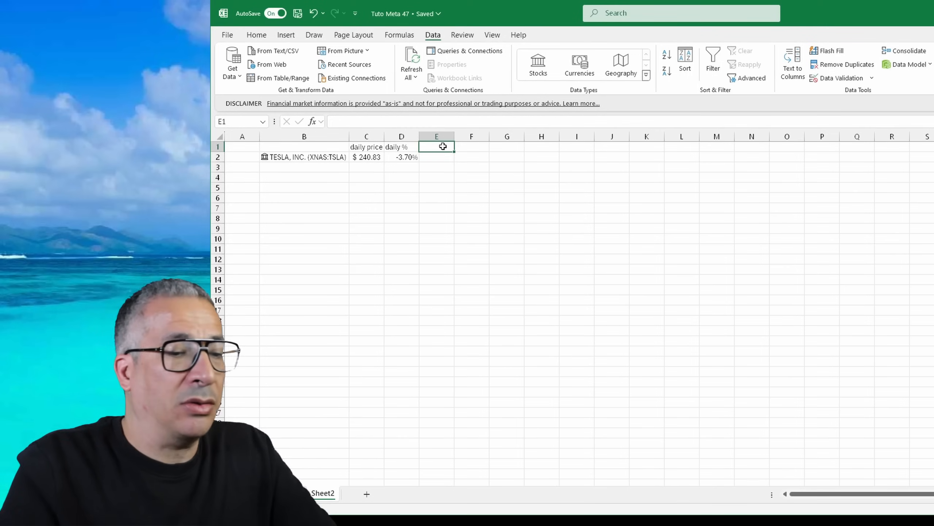
text(52 w)
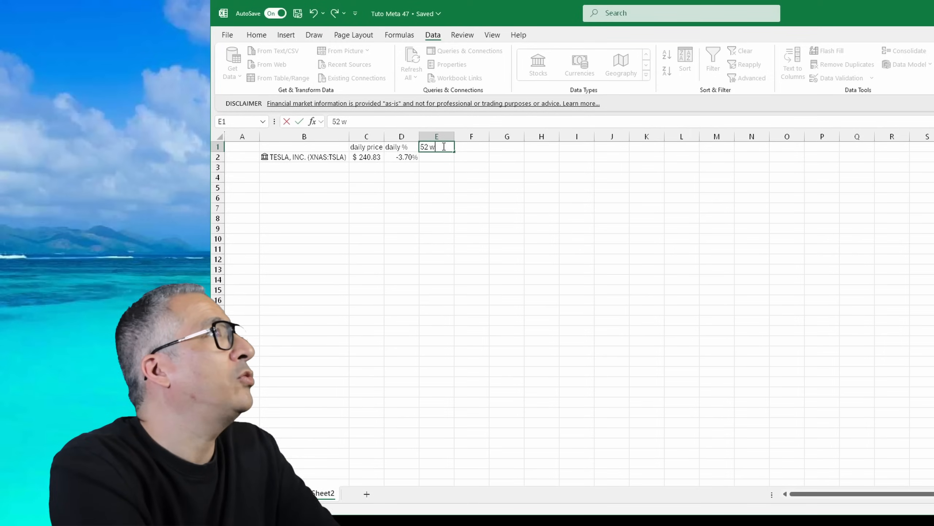
text( l)
key(Return)
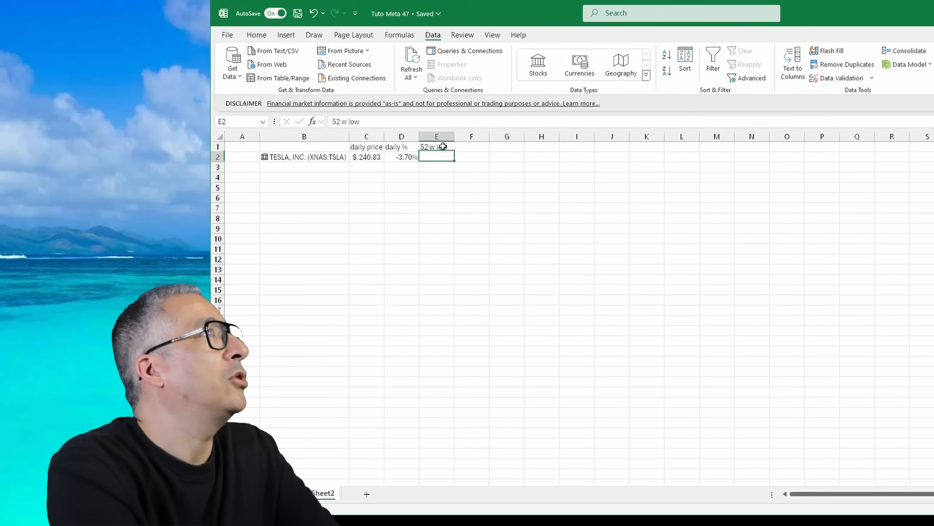
- Extract the Bas depuis 52 semaines field from the Tesla stock card in B2 into cell E2
click(261, 158)
scroll(469, 246, down, 4)
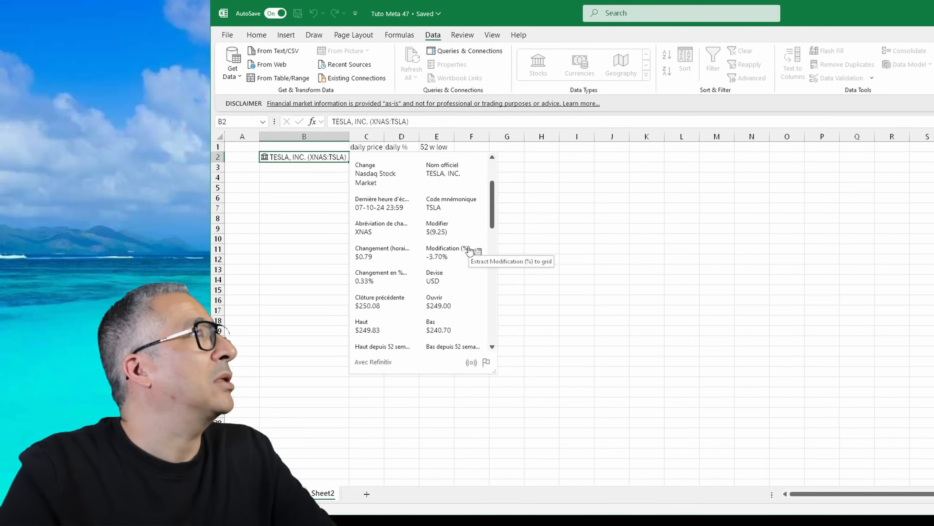
scroll(467, 254, down, 2)
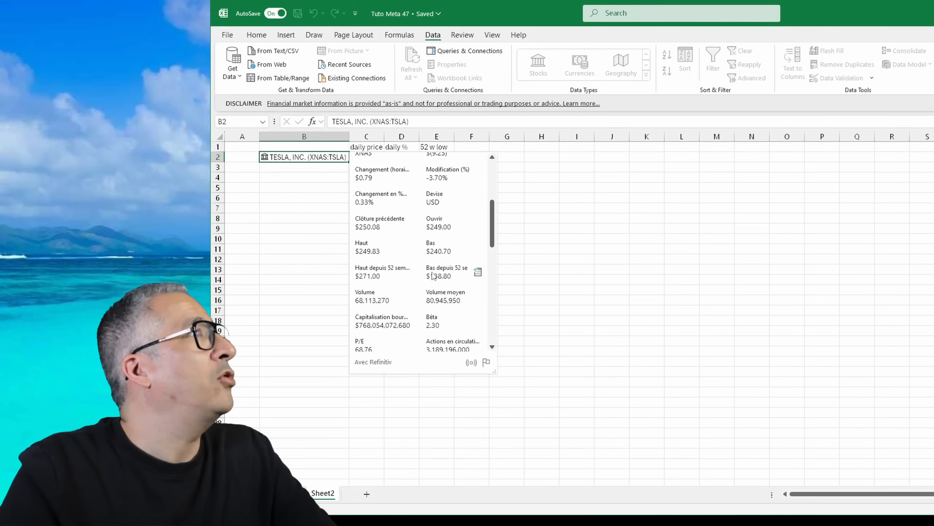
click(476, 274)
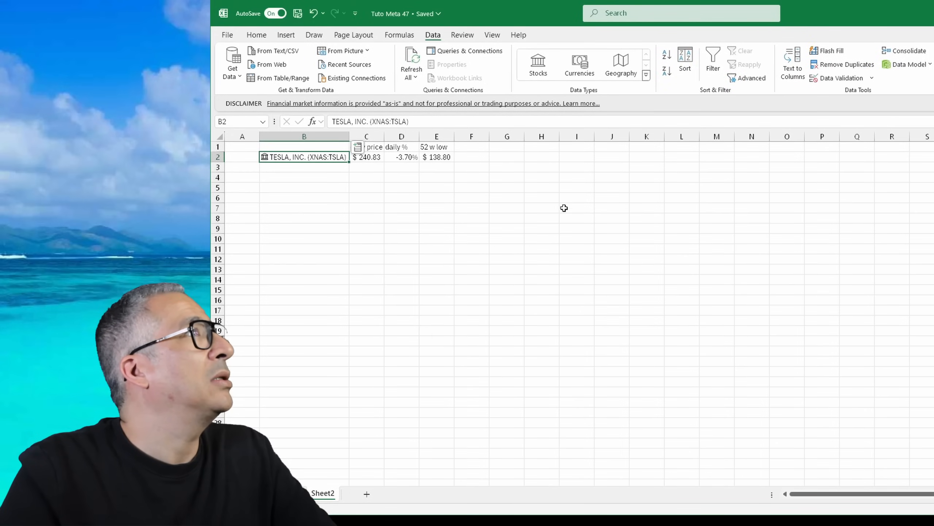
click(523, 160)
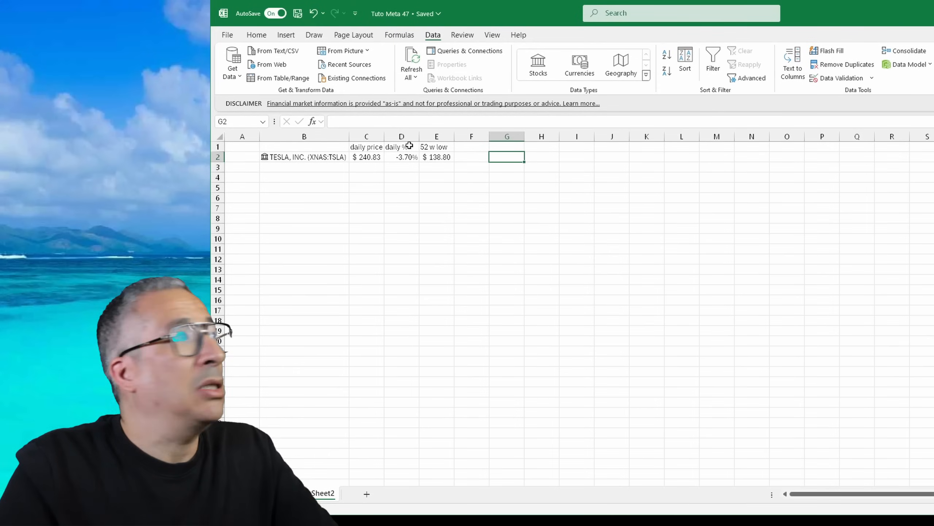
- Enter the header "52 w High" in cell F1
click(469, 147)
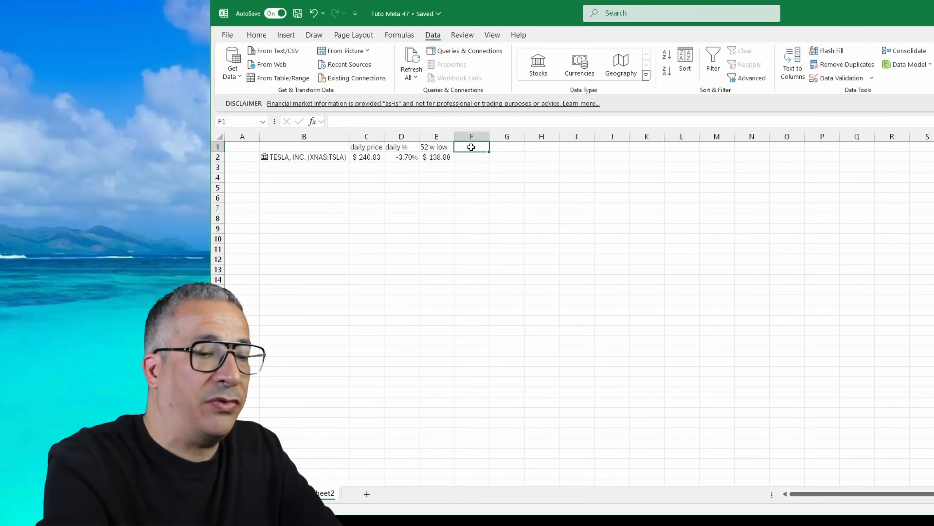
text(52)
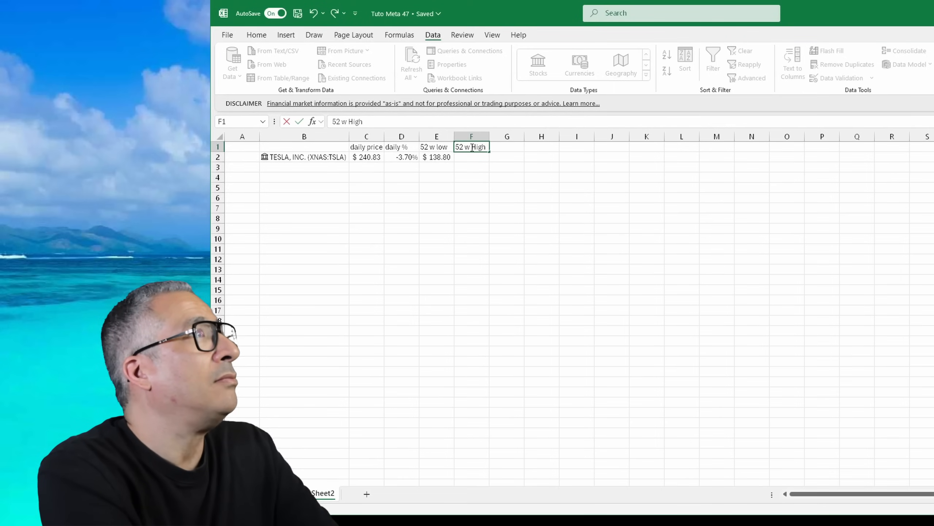
text(w High)
key(Return)
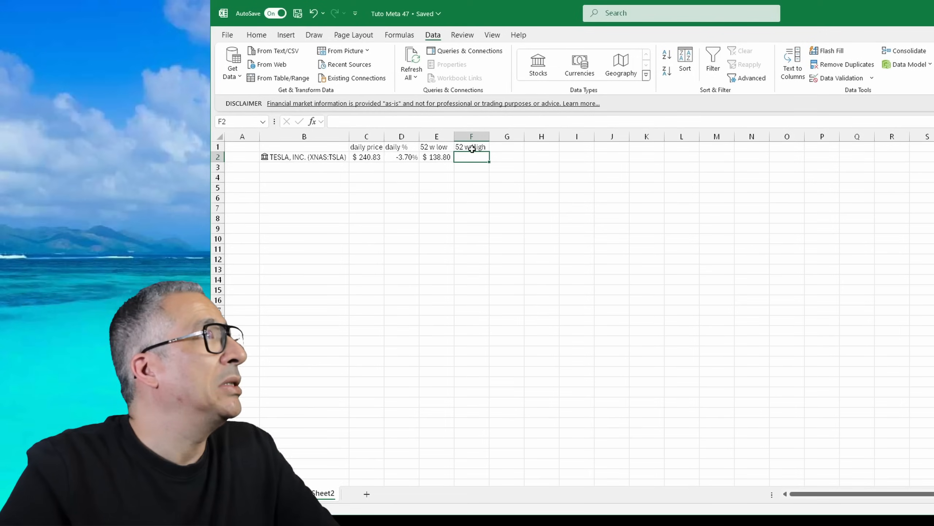
- Extract the Haut depuis 52 semaines field from the Tesla stock card in B2 into cell F2
click(265, 157)
scroll(439, 236, down, 3)
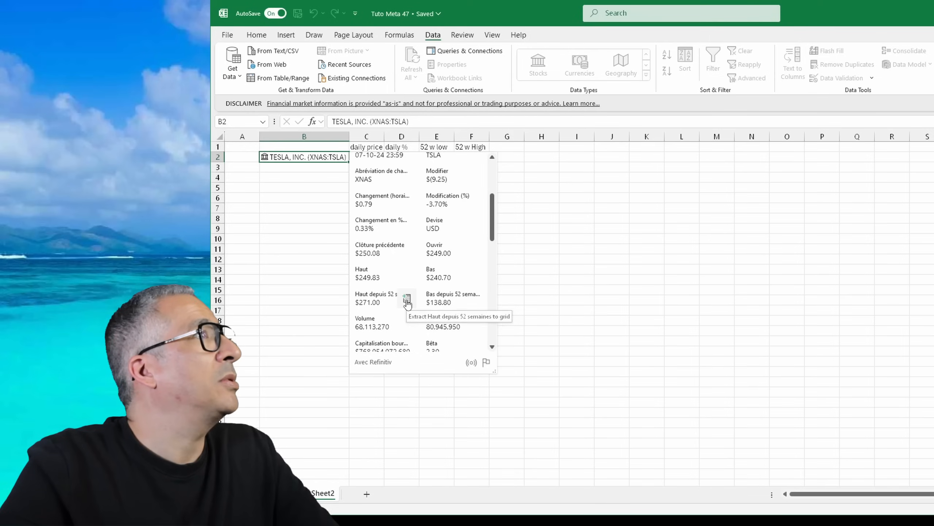
click(406, 299)
click(658, 202)
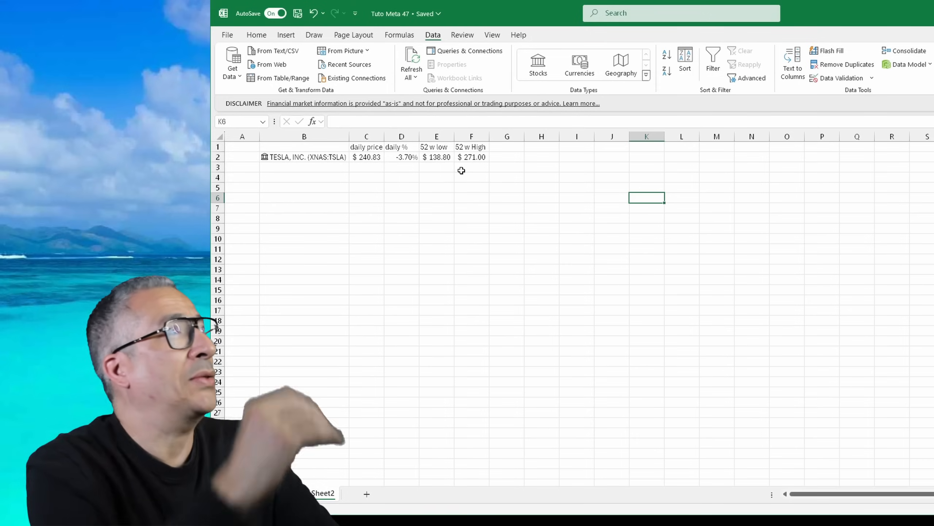
- Compare Tesla's 52-week low in E2 with its current price, and measure from the April 2024 low on the Tesla daily chart
click(436, 156)
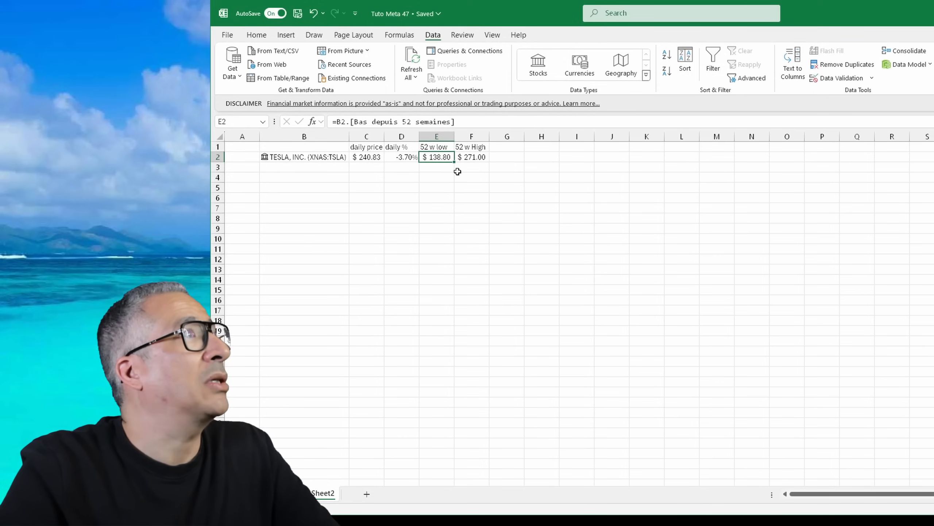
key(Left)
key(Left)
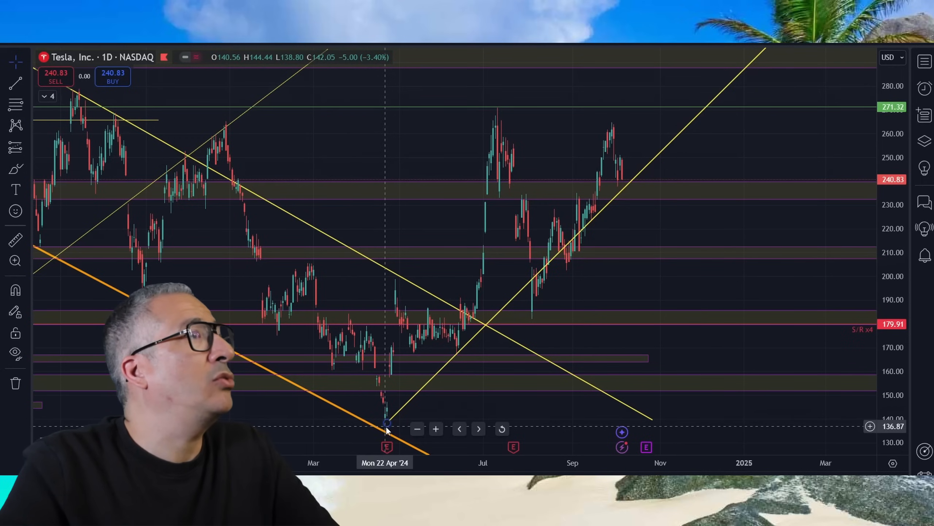
shift+click(387, 423)
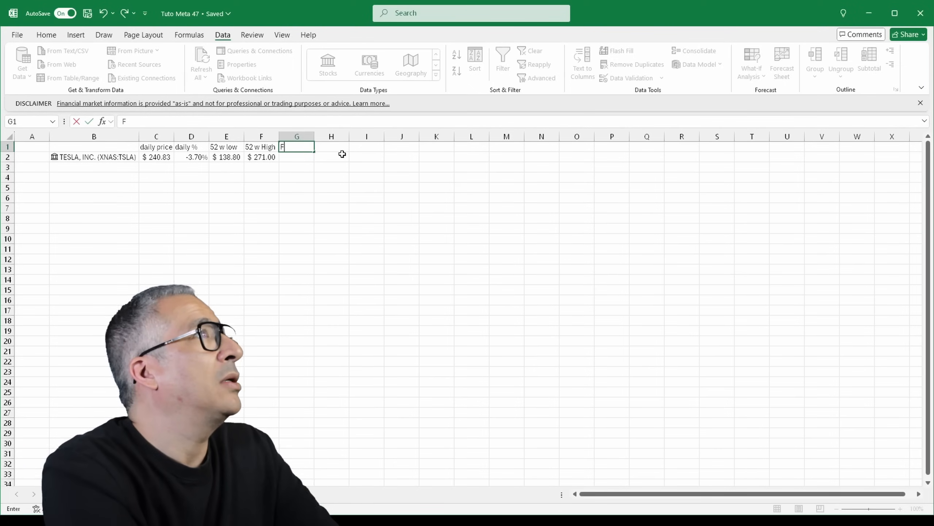
- Enter the header "Fr 52wl to curr pr" in cell G1 and widen column G to fit it
text(Fr 52wl to cu)
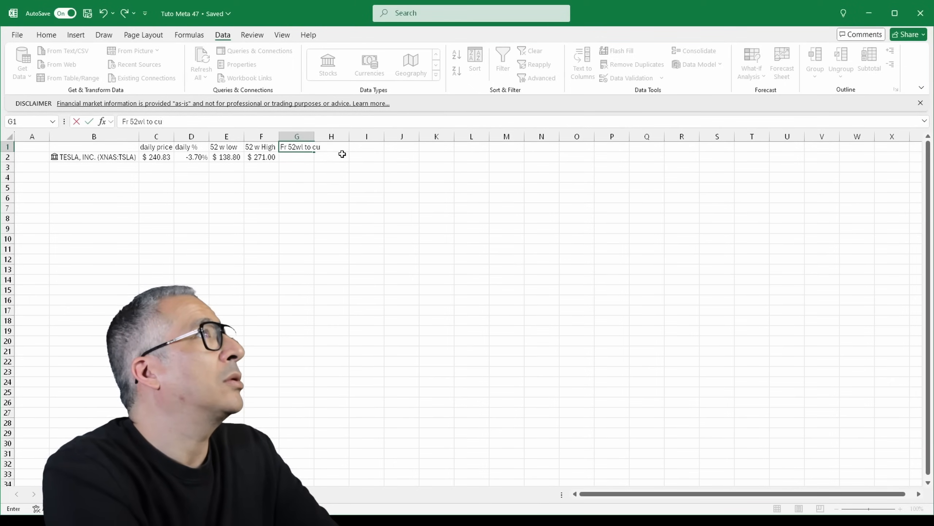
text(rr pri)
text(ce)
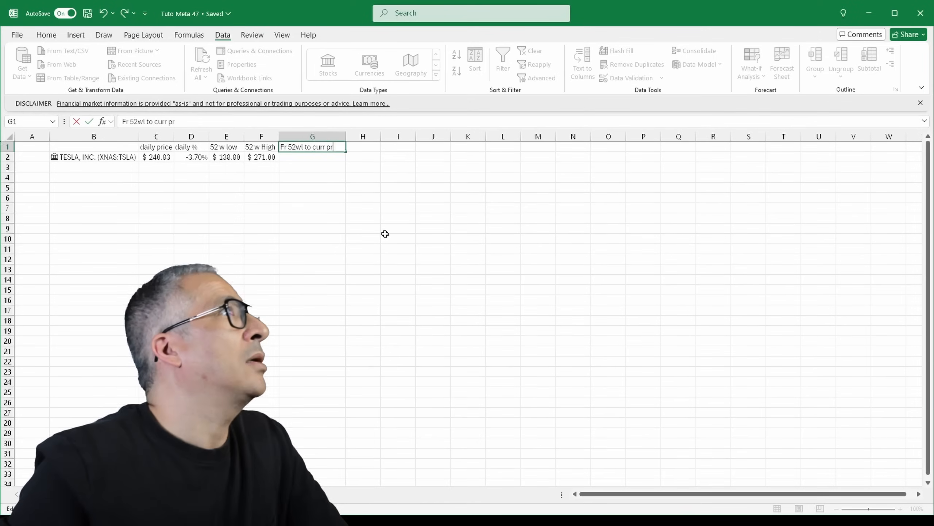
click(385, 235)
click(319, 146)
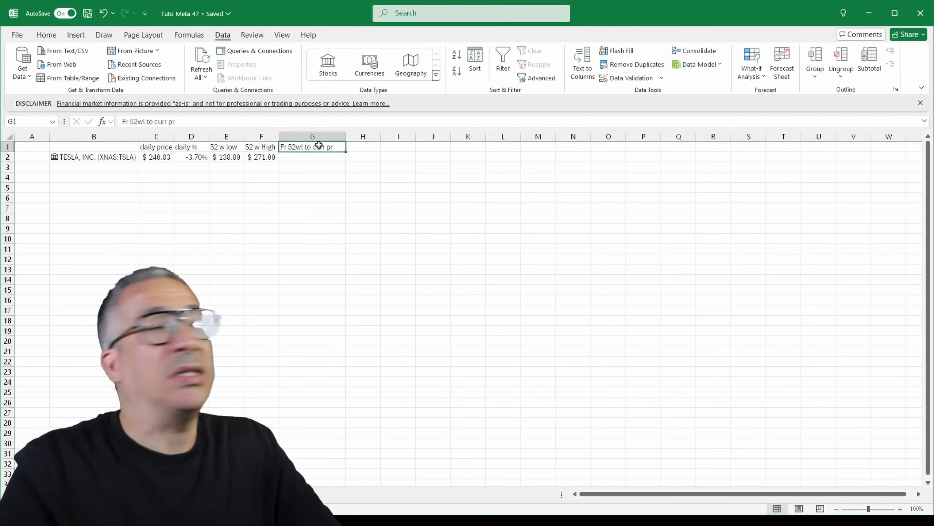
- Calculate the change from the 52-week low to the daily price in G2 with the formula =(C2/E2)-1
click(324, 155)
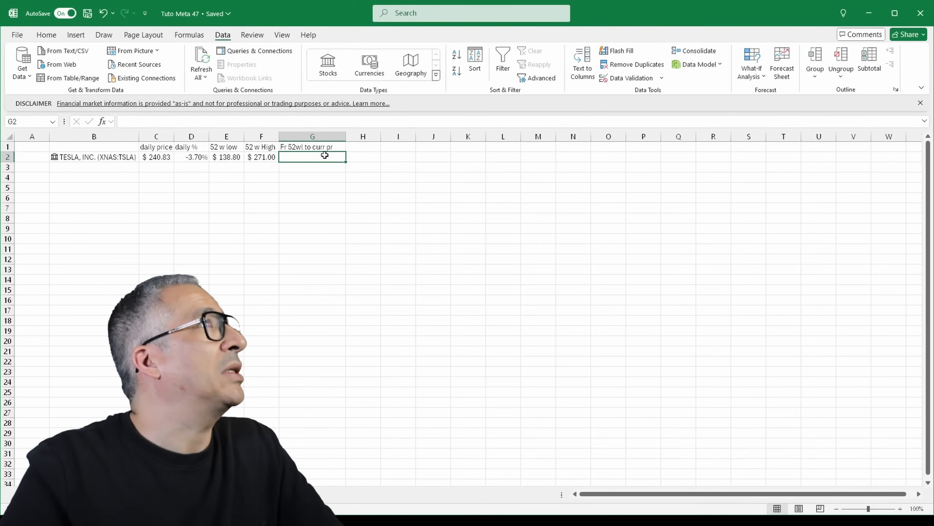
text(=)
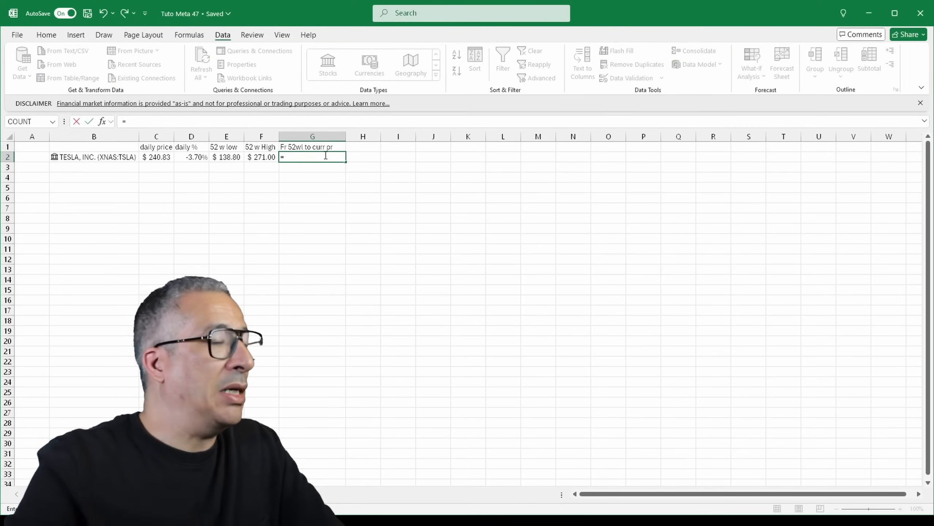
click(157, 159)
text(/)
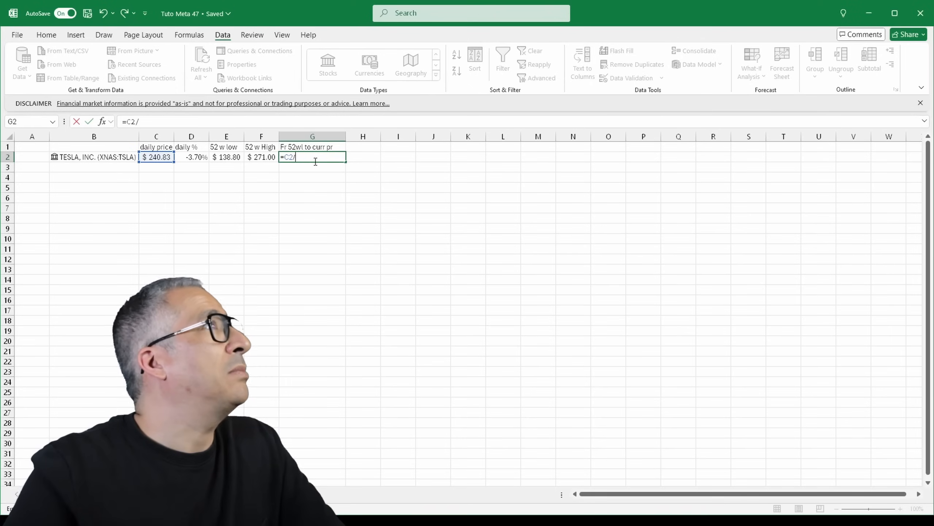
click(235, 159)
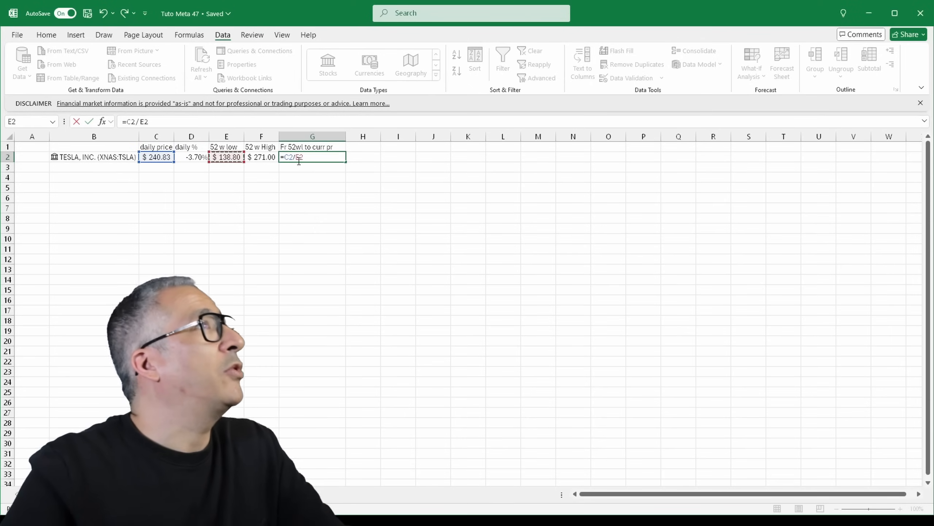
click(285, 159)
text(()
click(321, 159)
text())
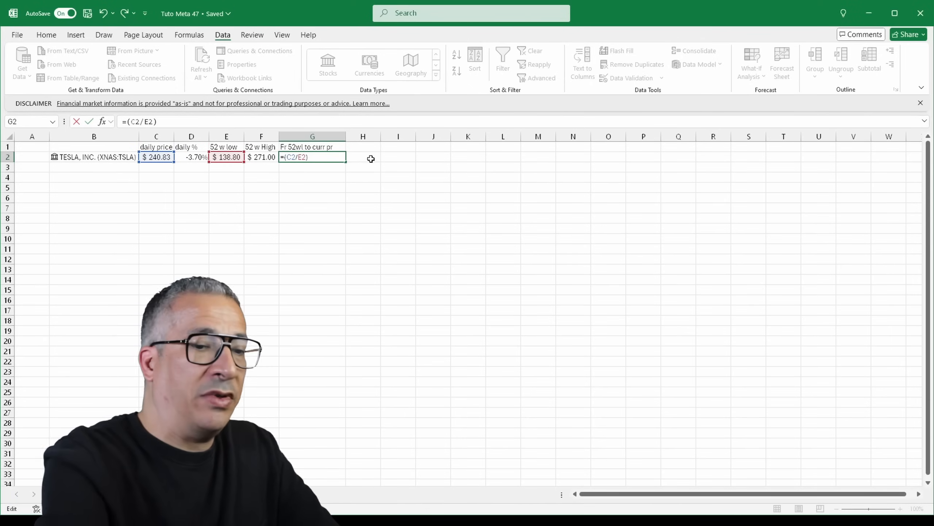
text(-1)
key(ctrl+Return)
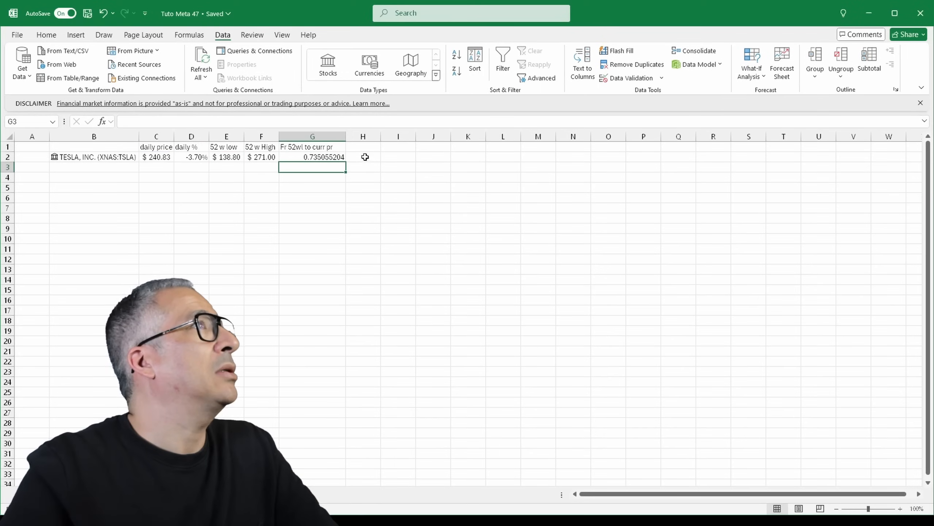
- Format the result in cell G2 as a percentage
click(44, 36)
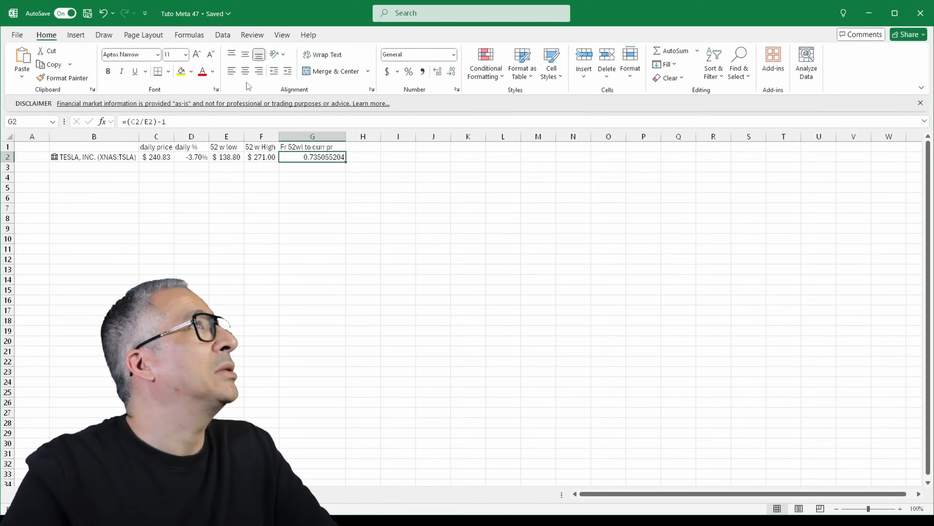
click(408, 71)
click(442, 190)
click(340, 157)
click(350, 280)
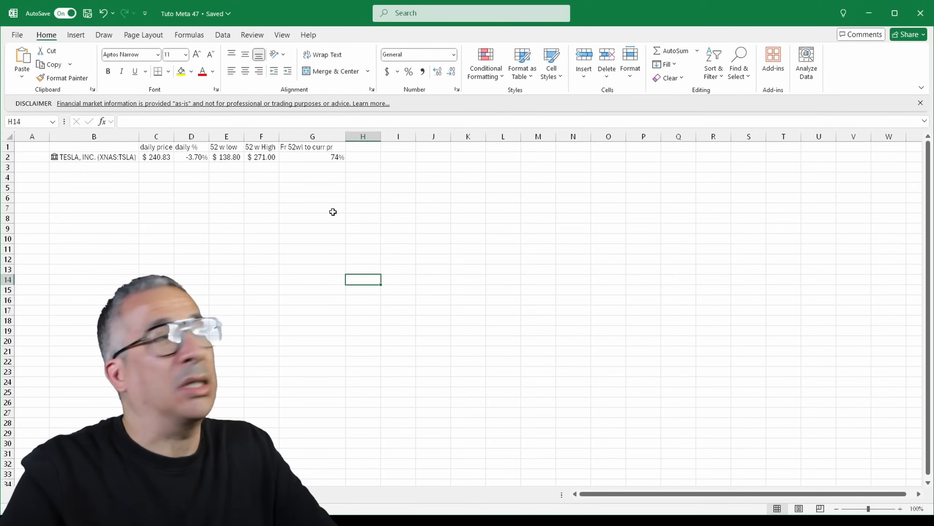
- Try showing the percentage in G2 with two decimal places, and return it to no decimals
click(339, 158)
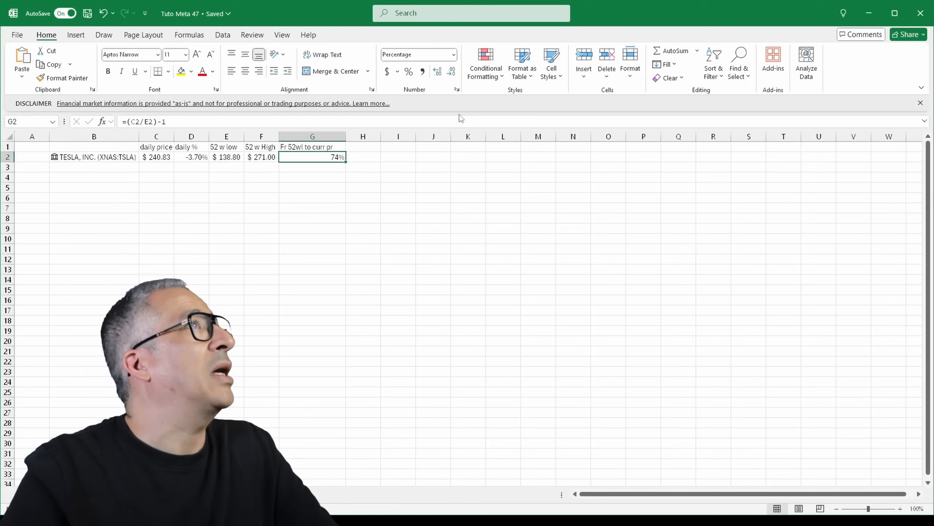
click(438, 72)
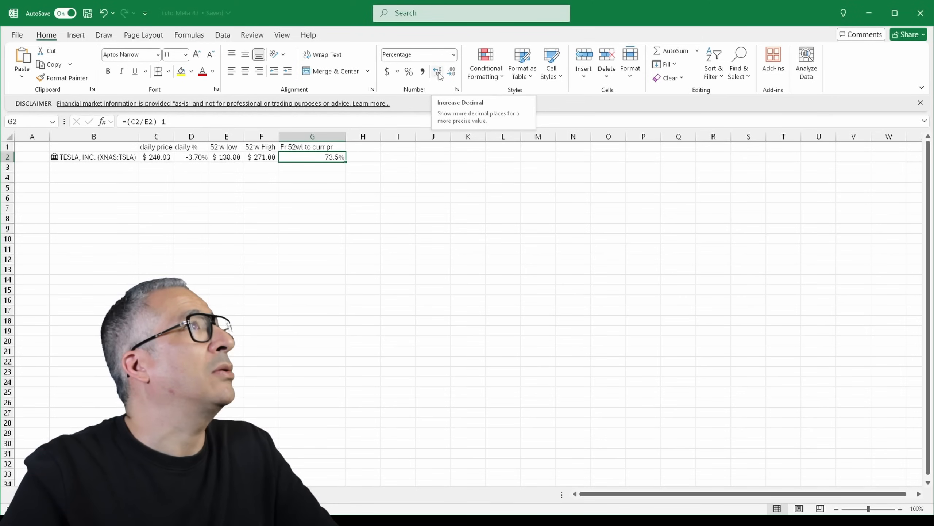
click(438, 72)
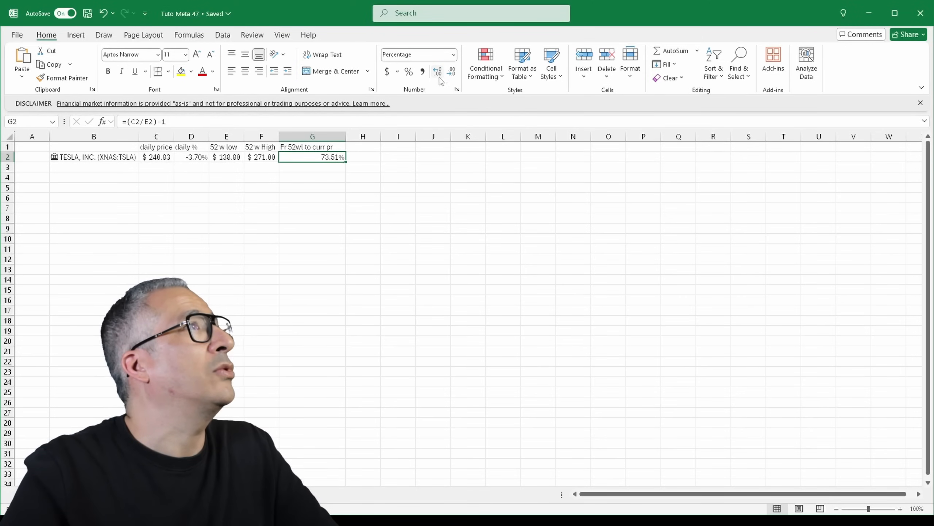
click(451, 72)
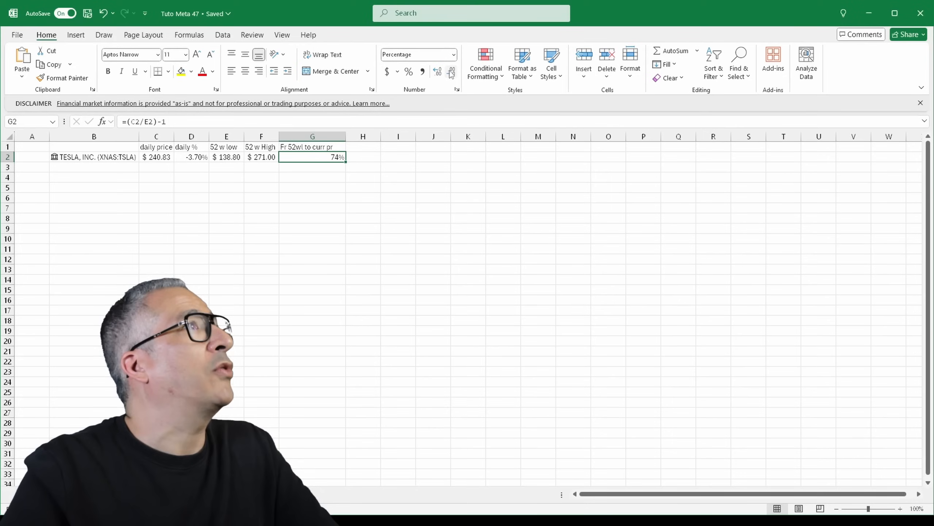
click(480, 205)
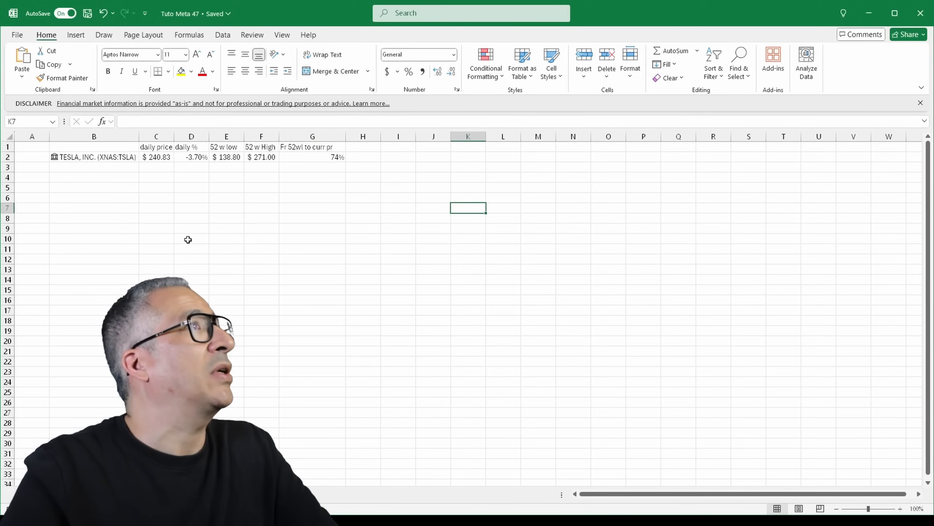
click(327, 155)
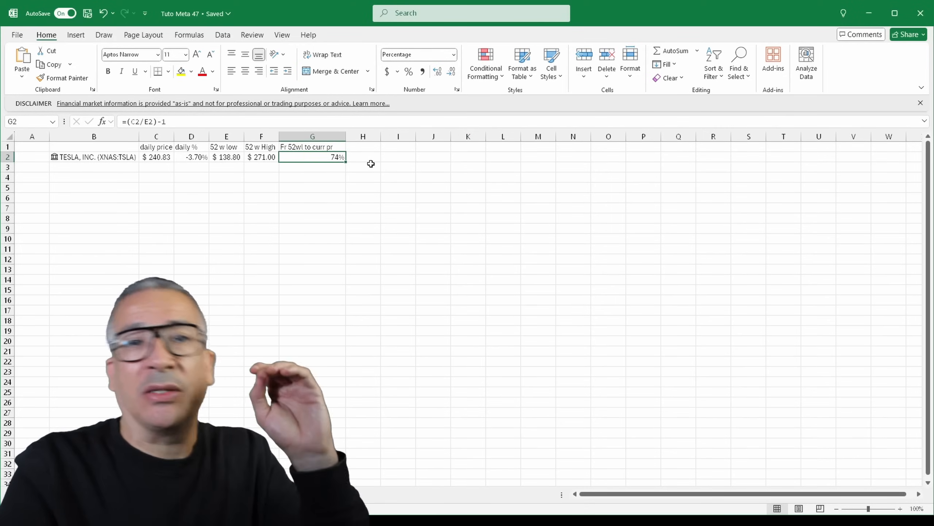
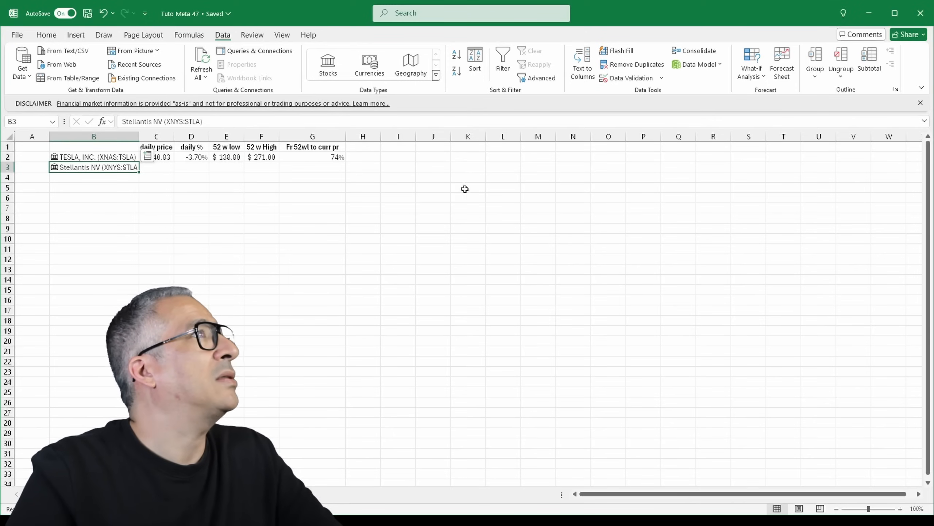
- View the stock data card of the Stellantis entry in cell B3 and close it
click(211, 209)
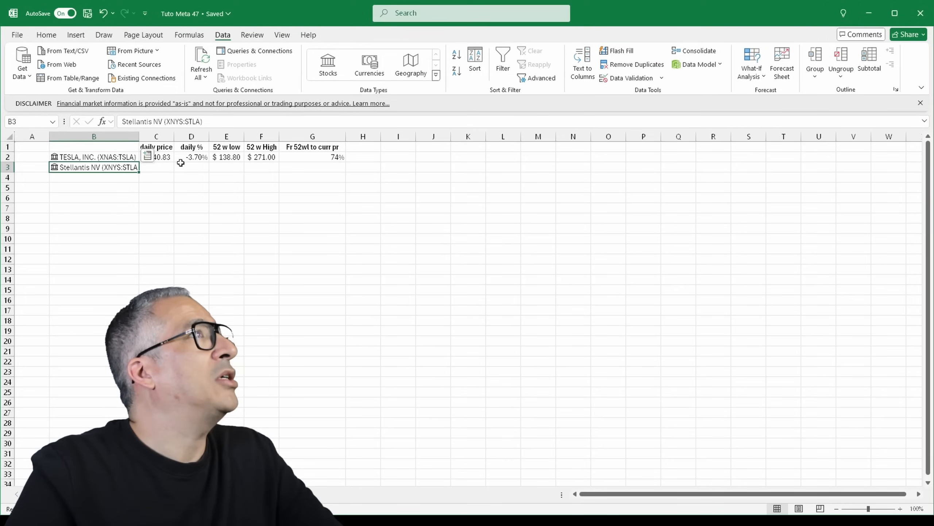
click(55, 167)
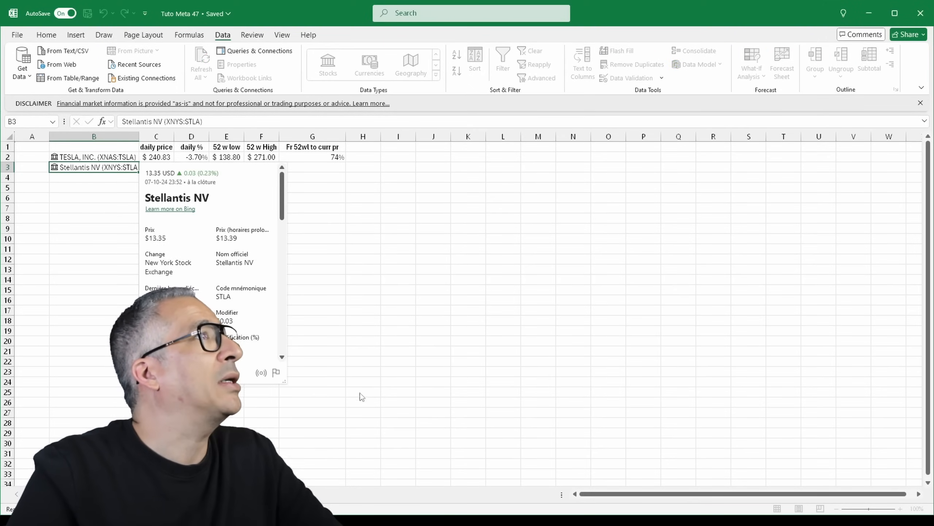
key(Escape)
- Fill the Tesla formulas in C2:G2 down to row 3 for Stellantis
drag(163, 158, 349, 170)
click(652, 290)
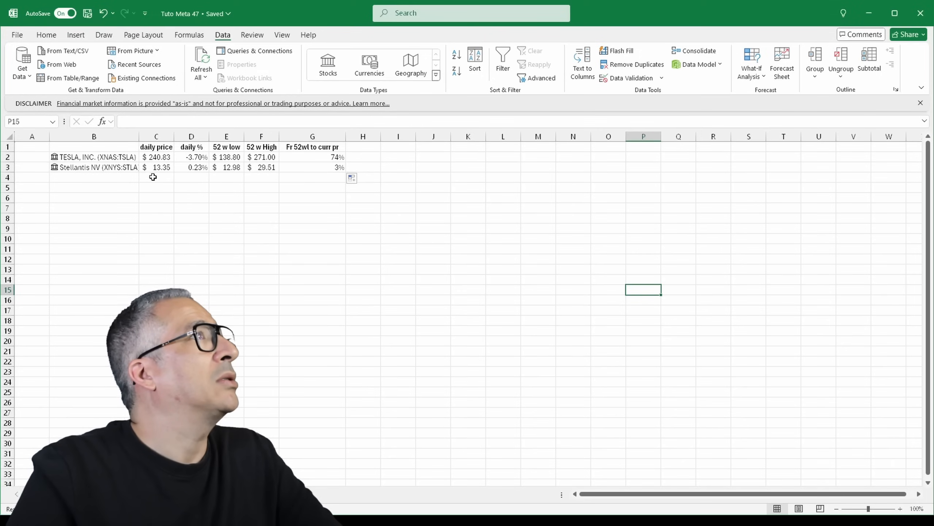
- Check the copied formulas in C3 through G3 for daily price, daily change, 52-week low, 52-week high and percentage from low
click(149, 167)
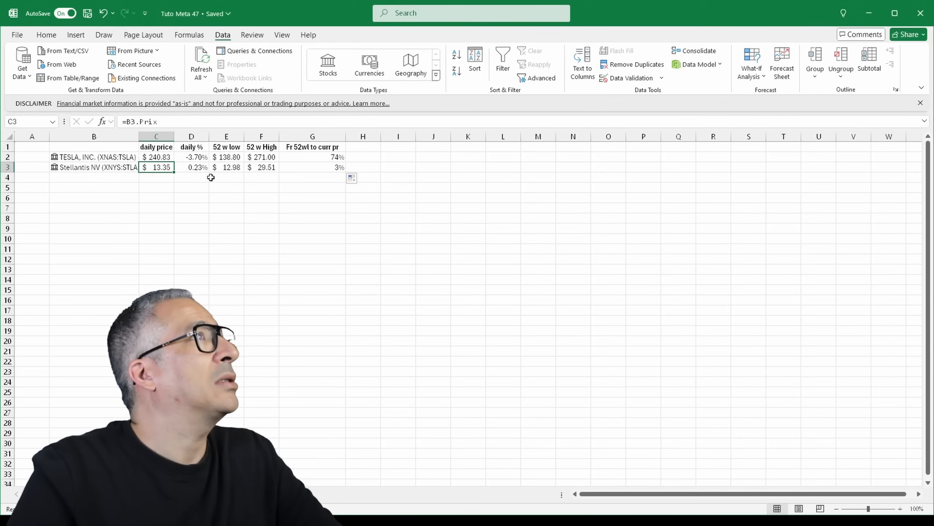
click(196, 168)
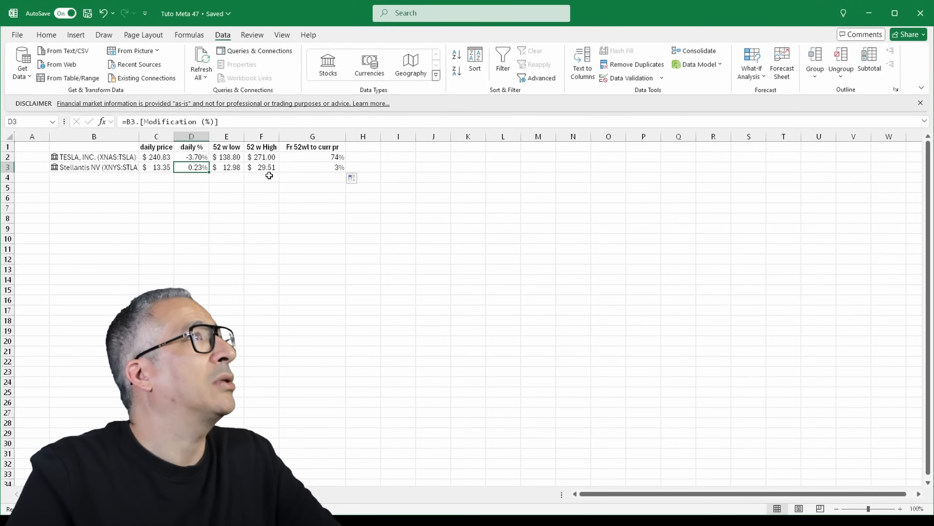
click(225, 167)
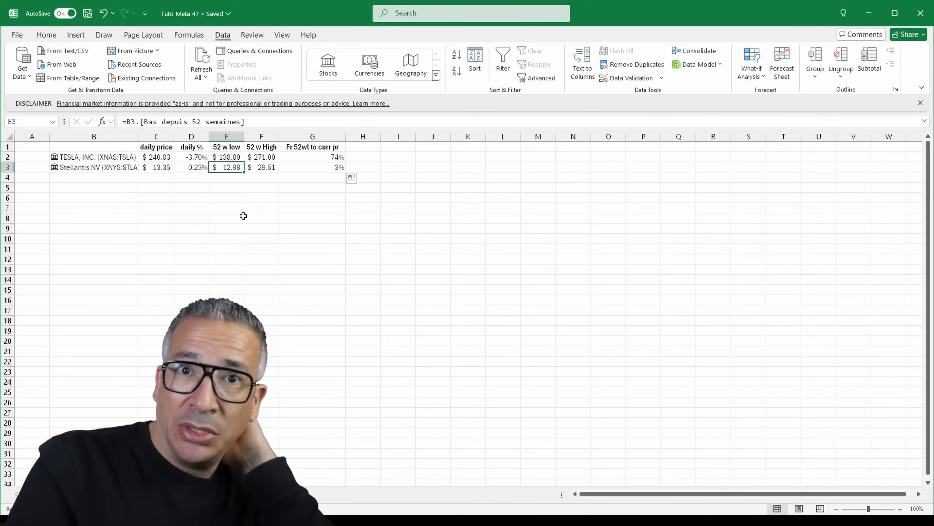
click(269, 168)
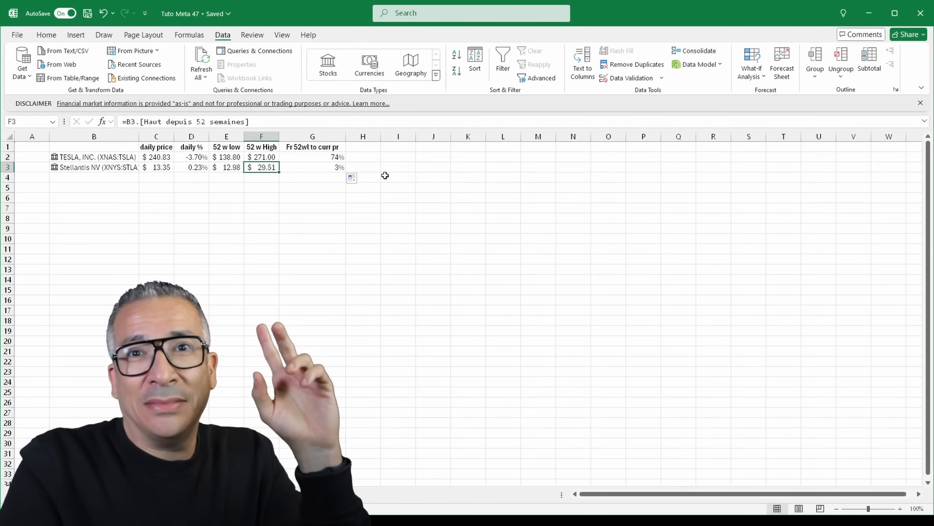
click(311, 169)
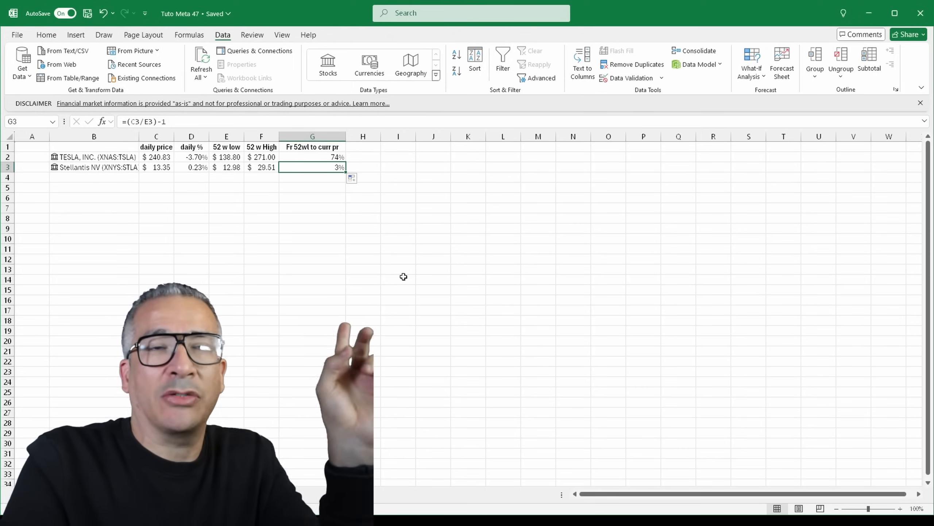
click(545, 192)
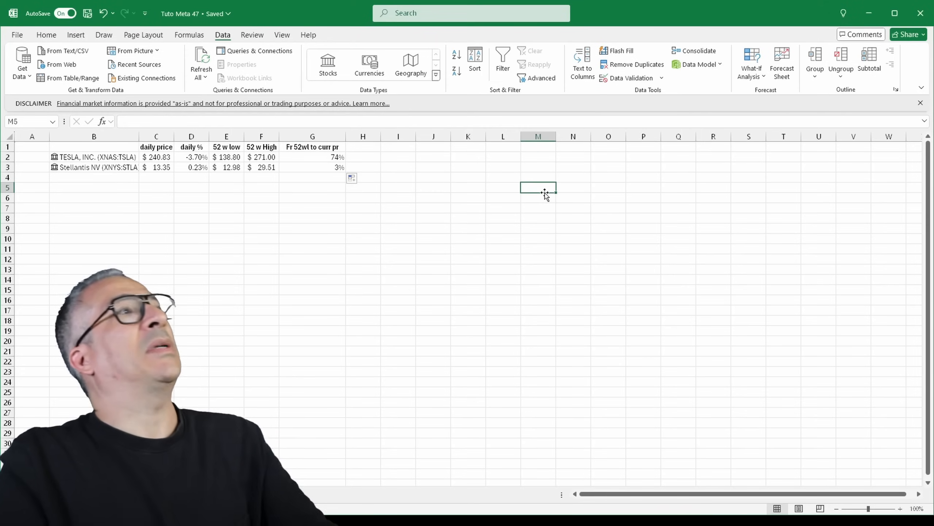